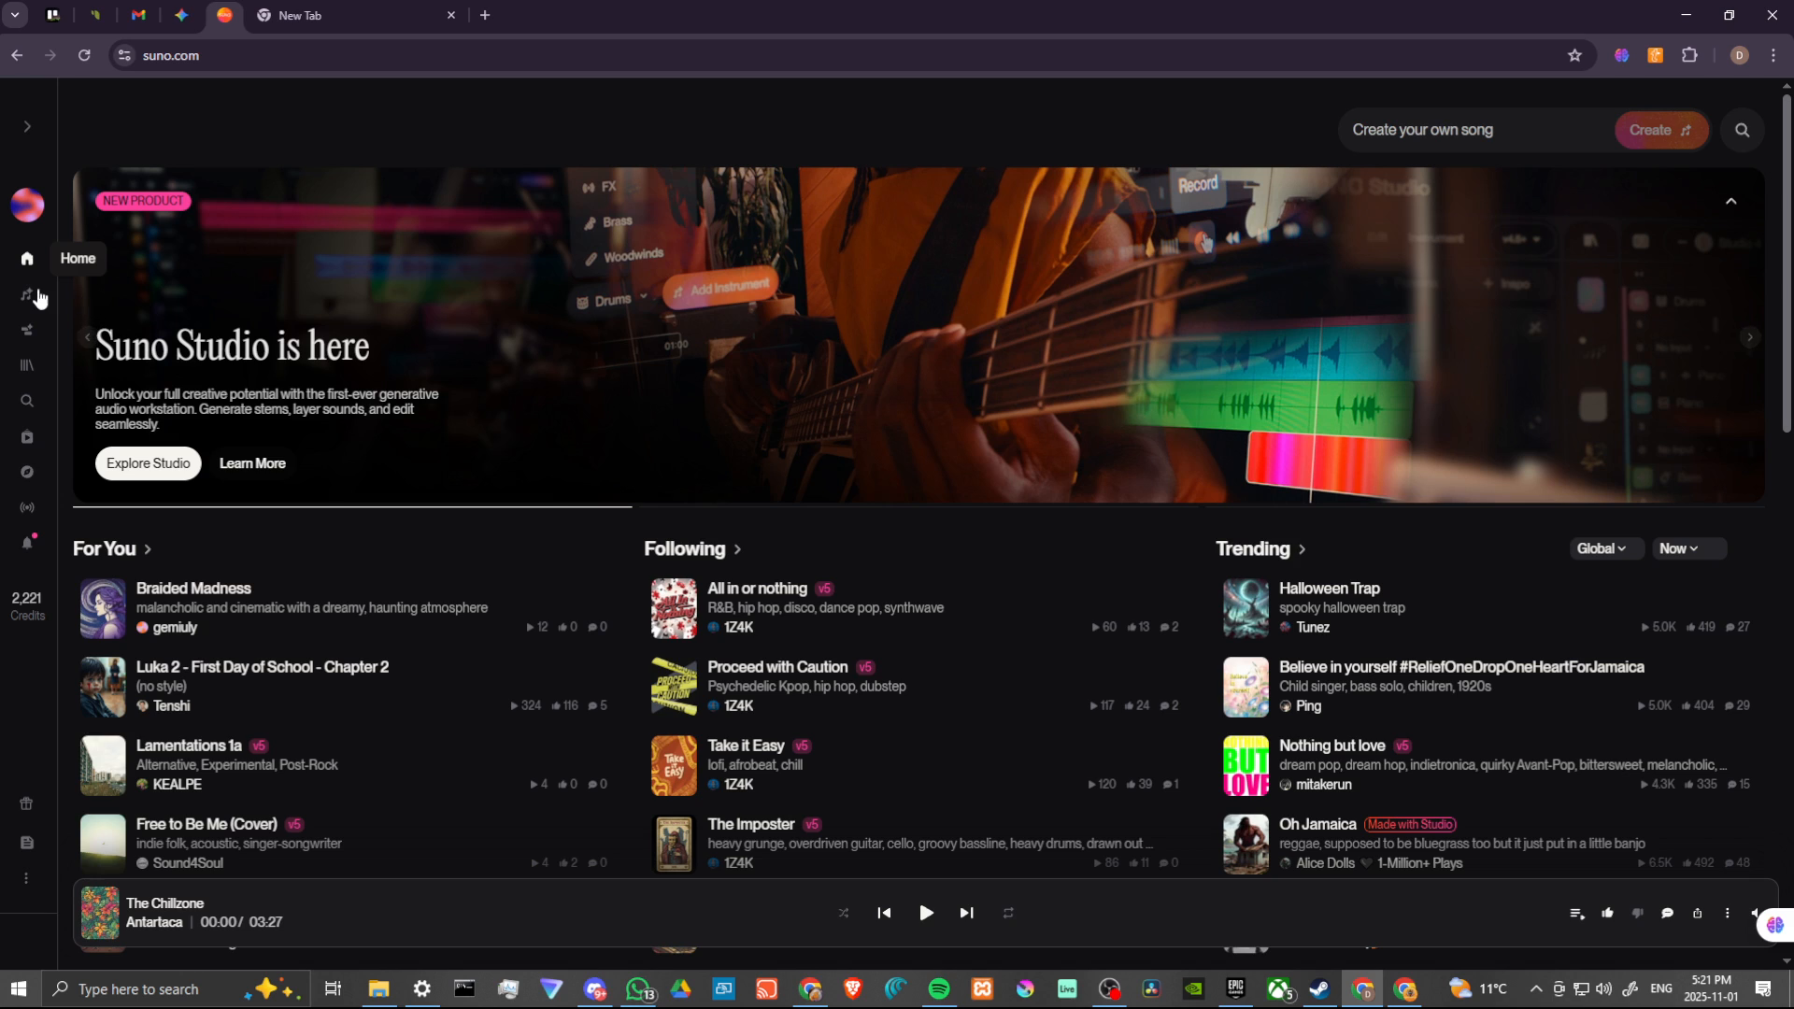
Open the song creation page, compare the Simple and Custom modes, and leave it in Custom mode.
{"action": "left_click", "coordinate": [28, 297]}
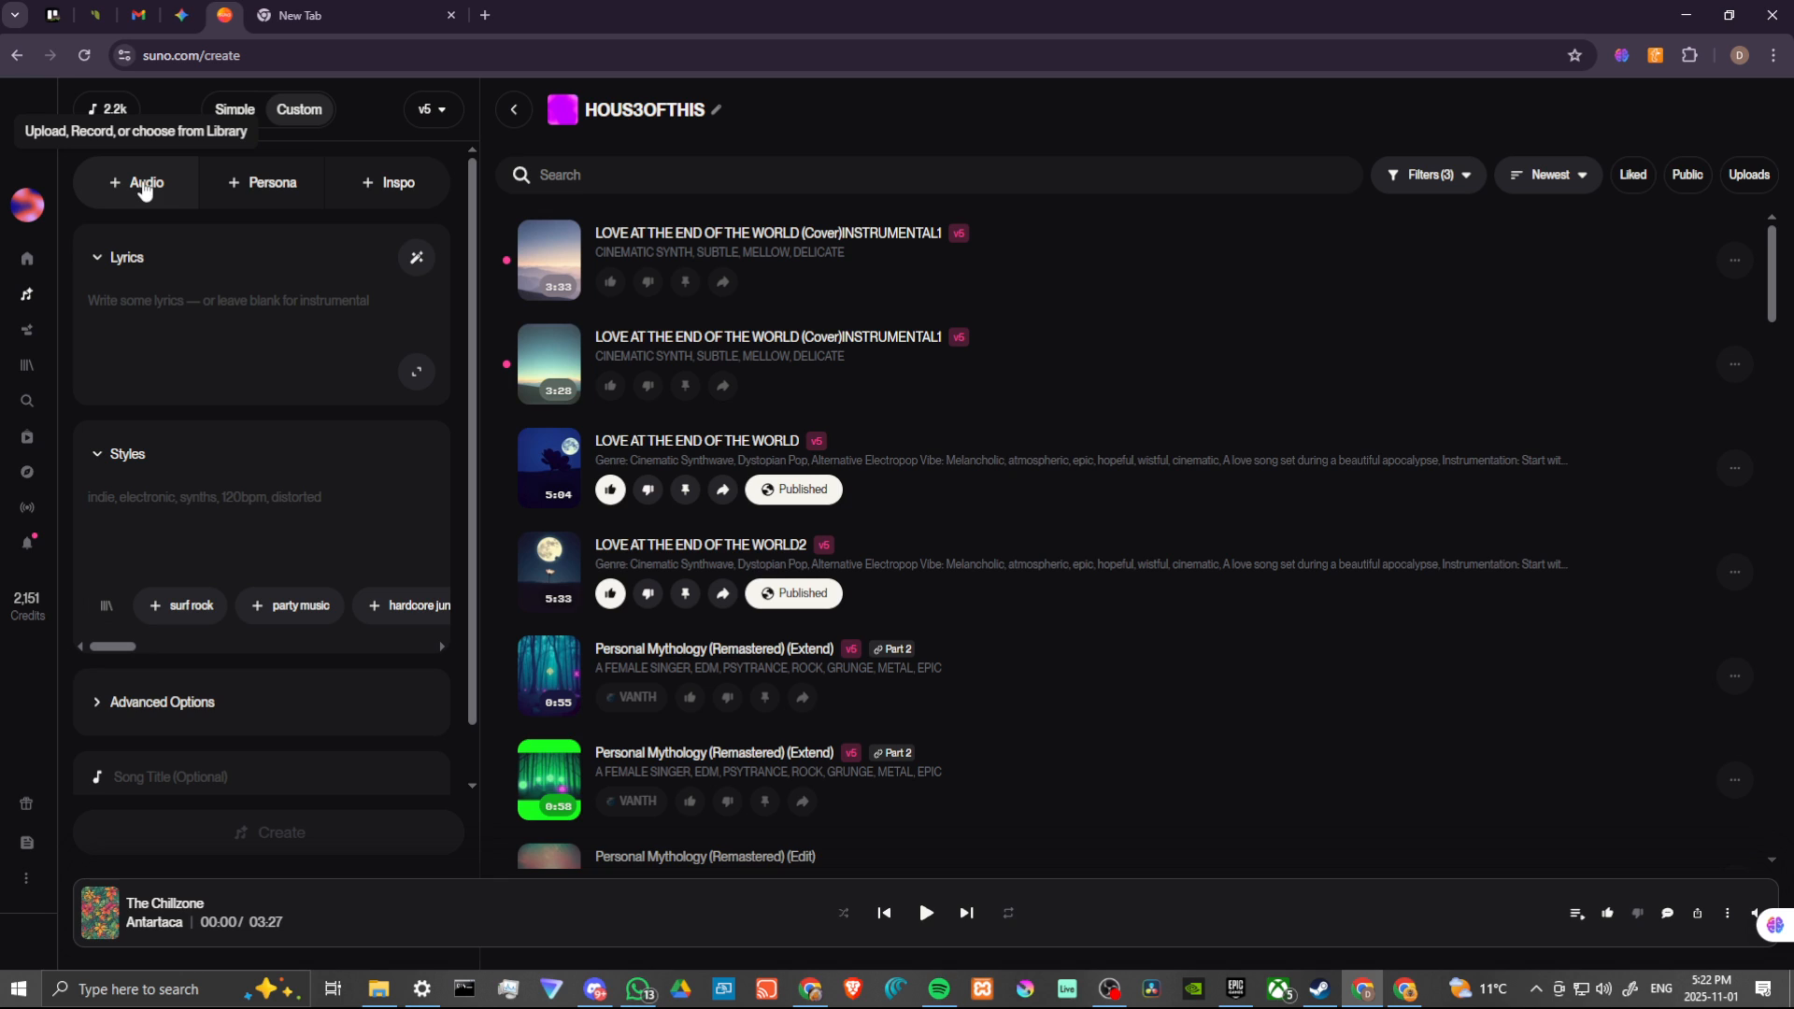
{"action": "left_click", "coordinate": [234, 110]}
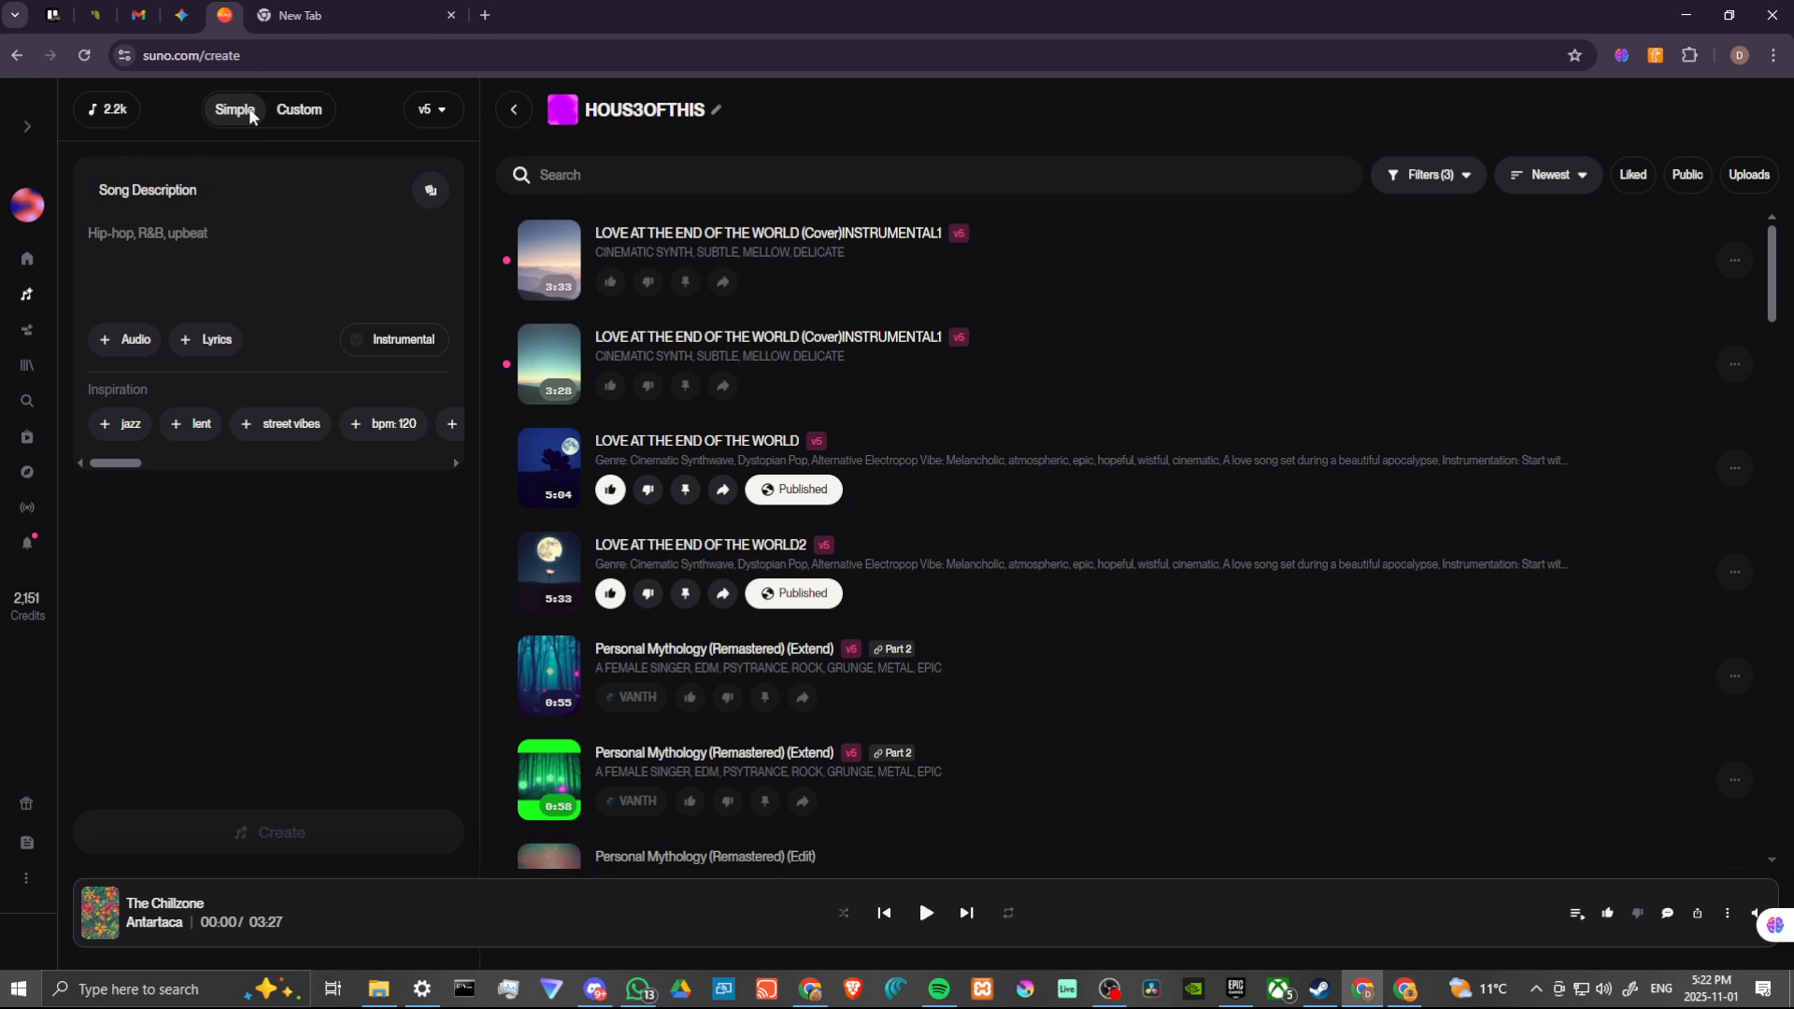
{"action": "left_click", "coordinate": [299, 110]}
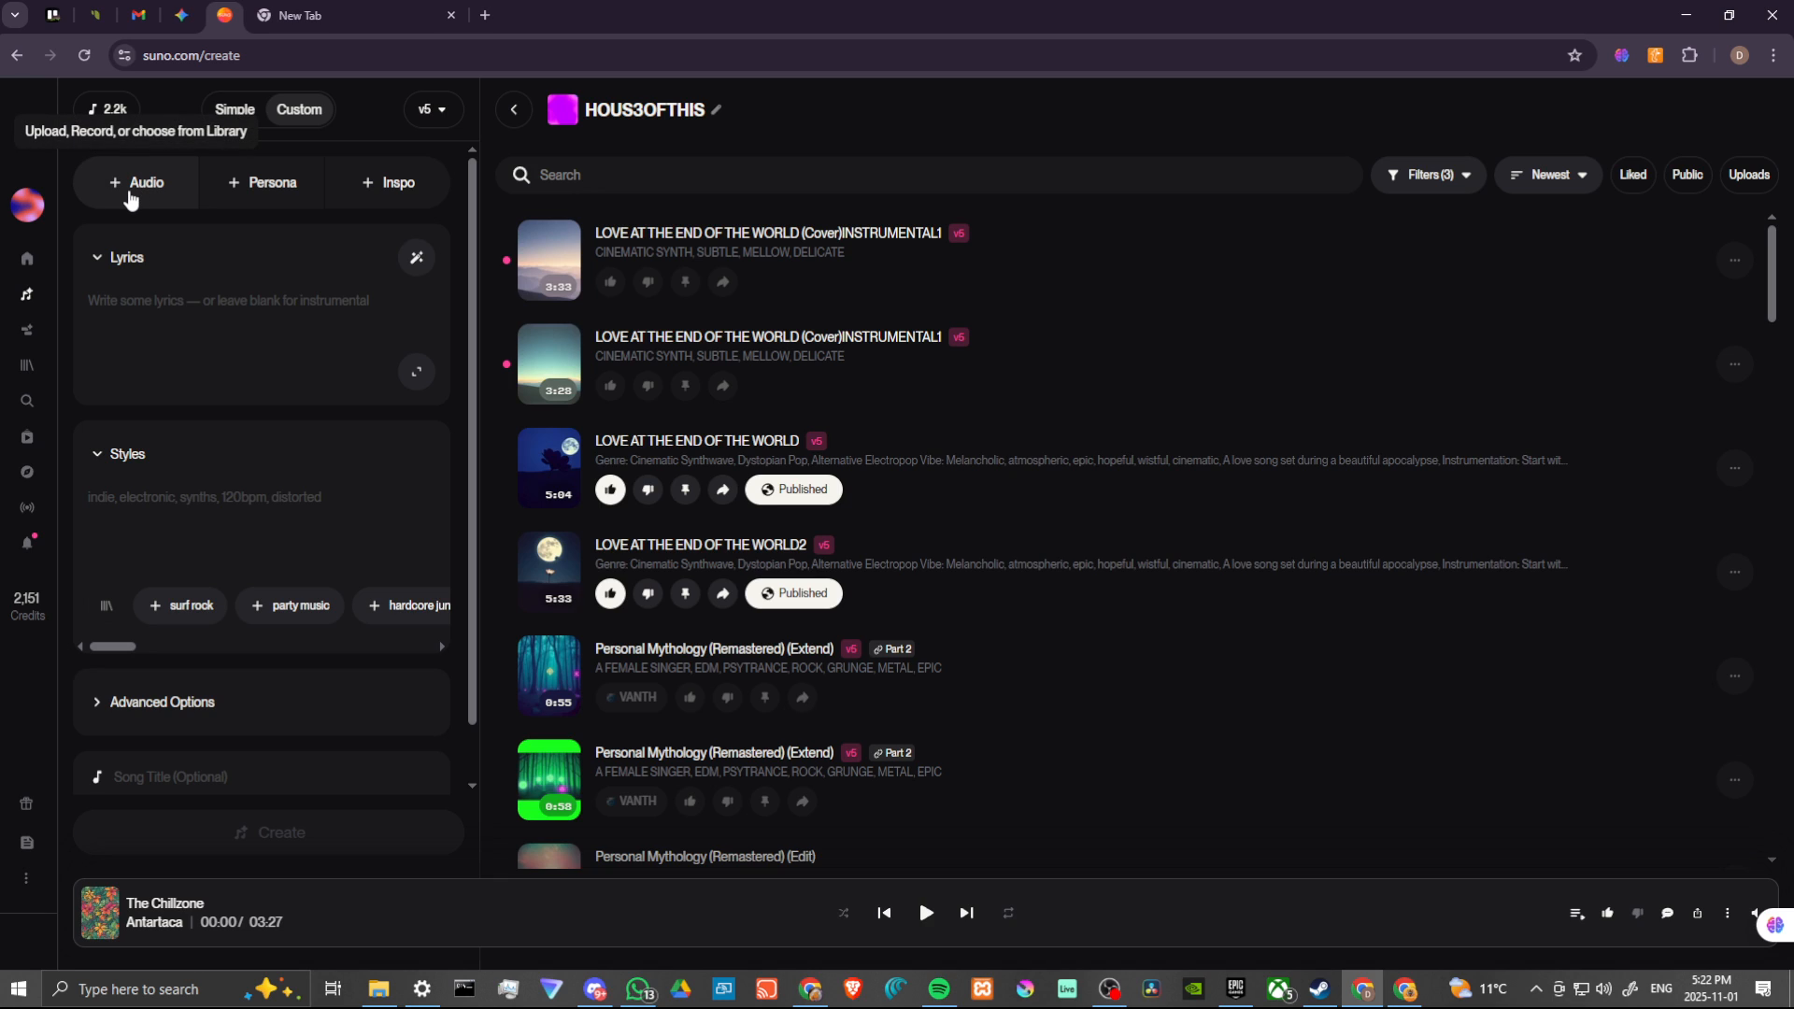
{"action": "left_click", "coordinate": [229, 111]}
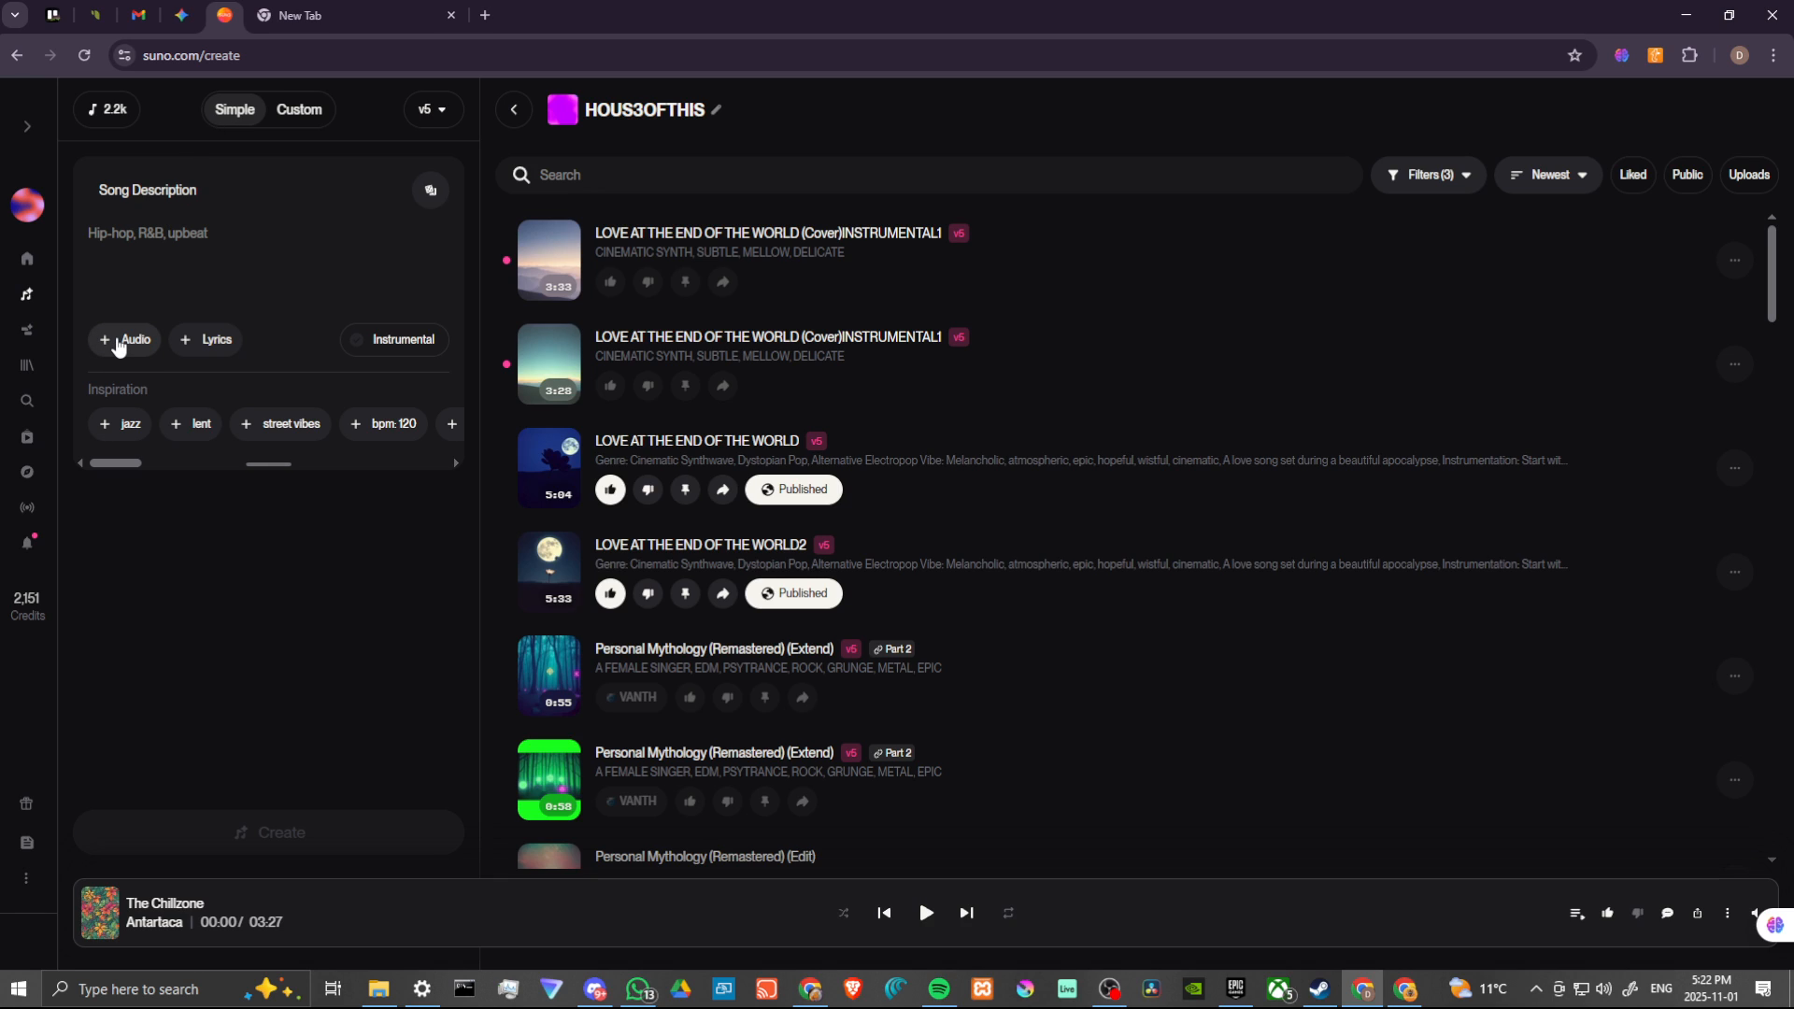
{"action": "left_click", "coordinate": [297, 111]}
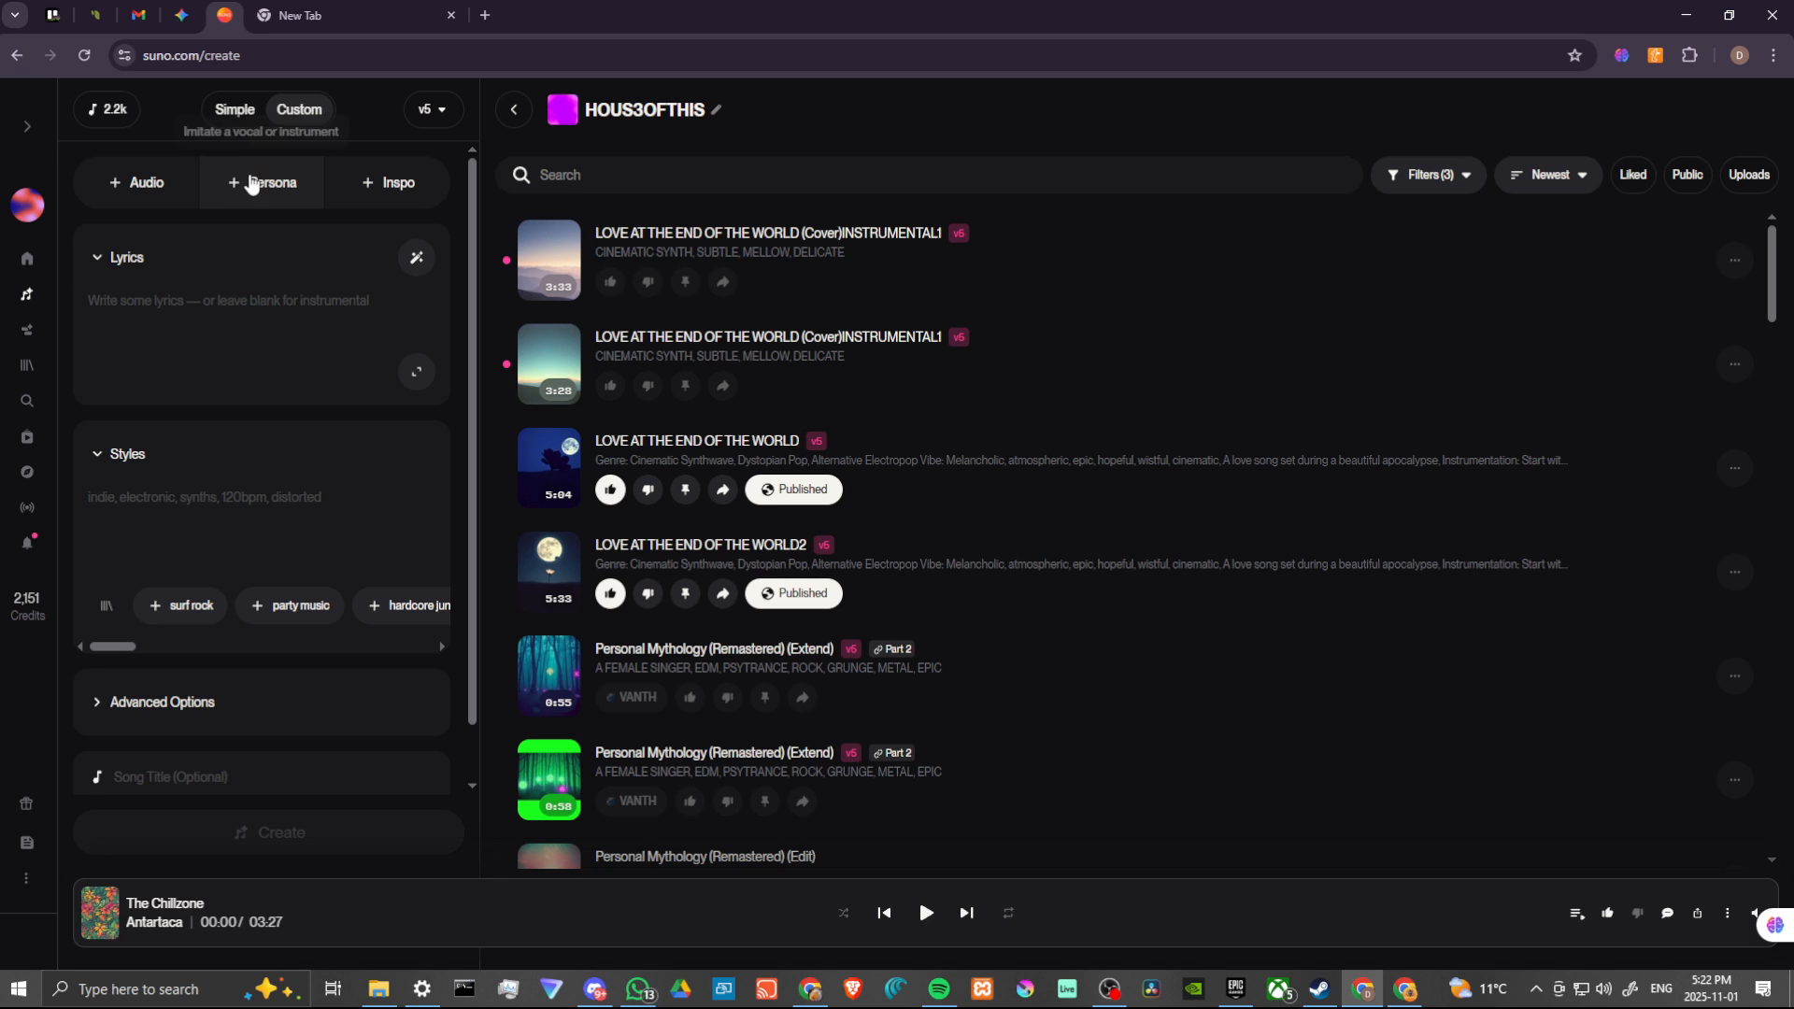
{"action": "left_click", "coordinate": [157, 194]}
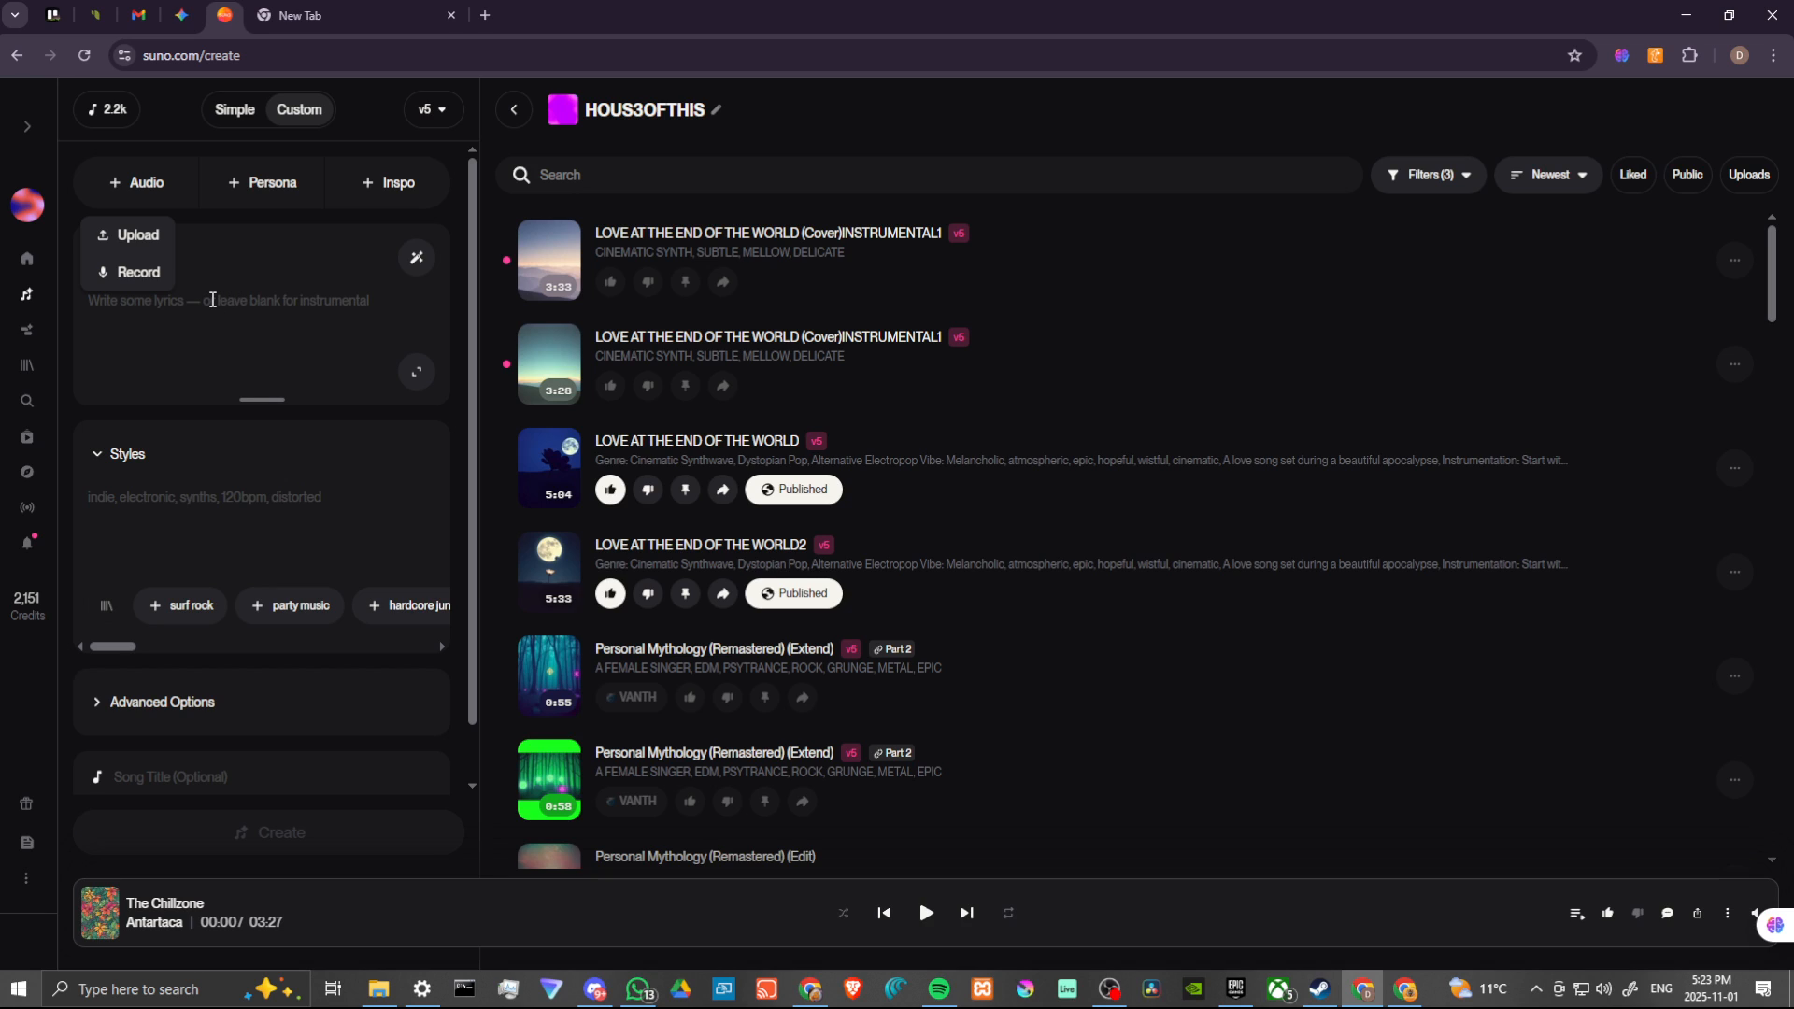
{"action": "left_click", "coordinate": [120, 274]}
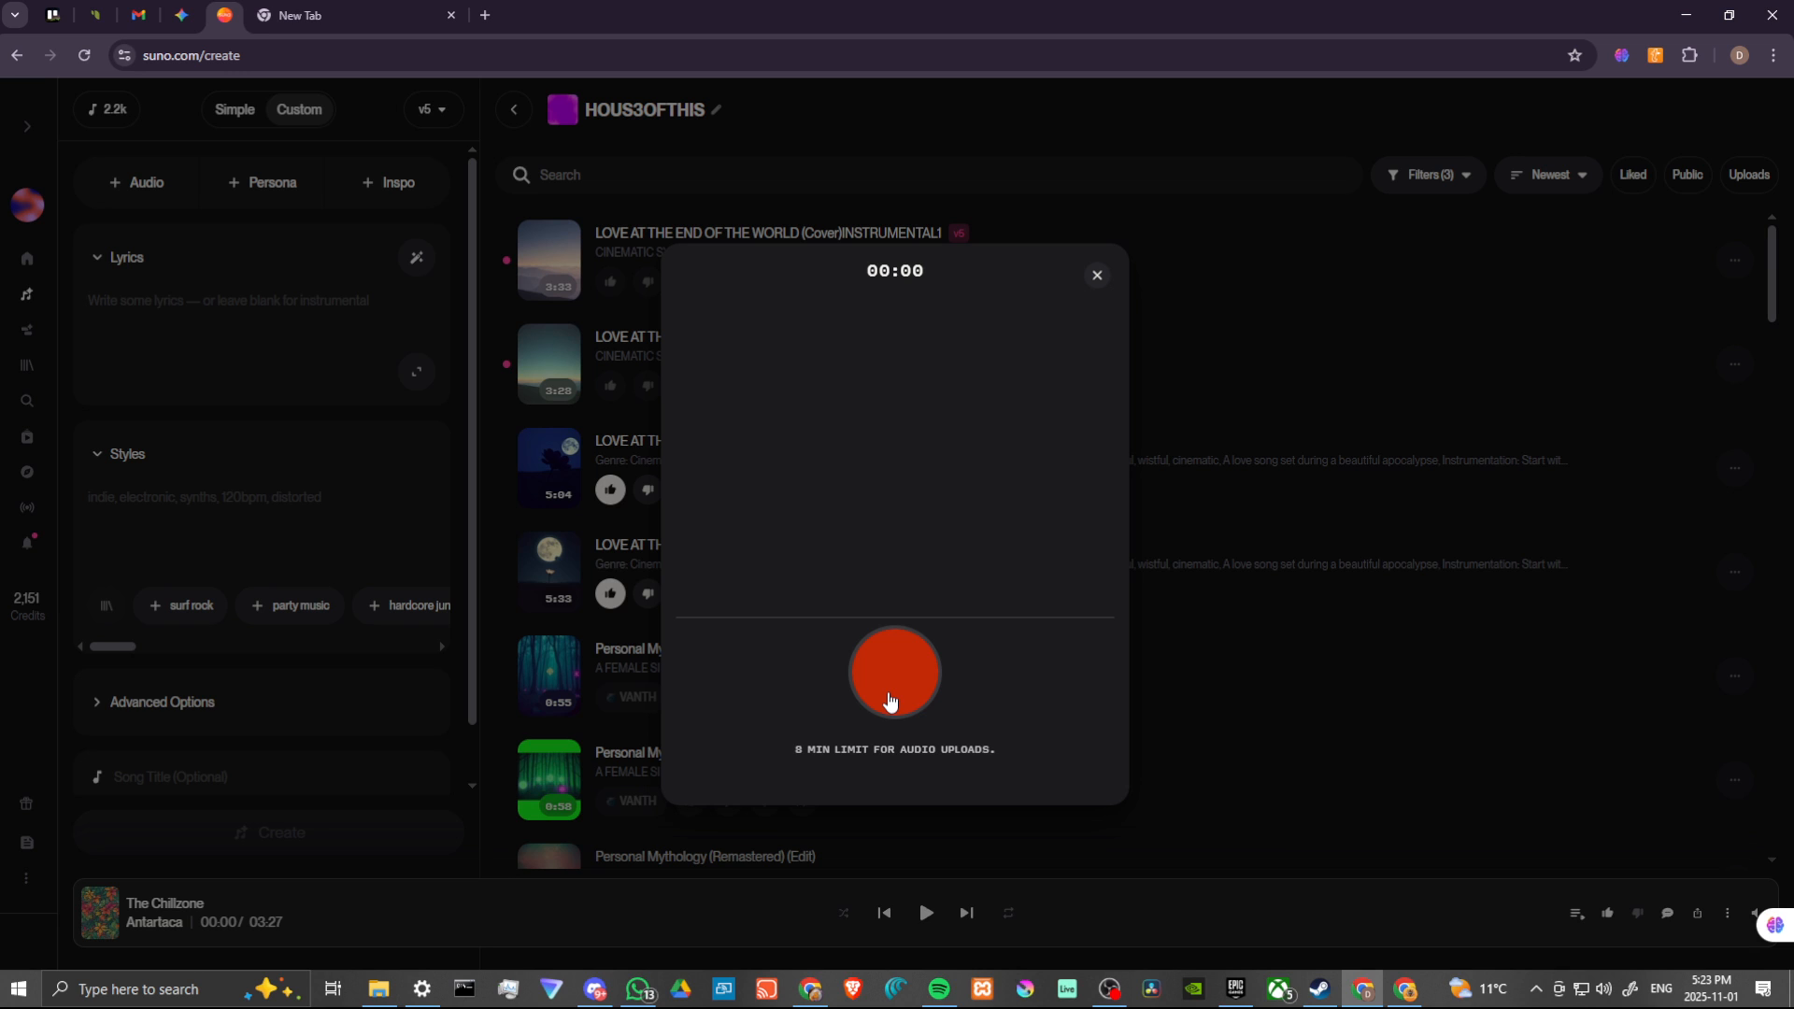
{"action": "left_click", "coordinate": [1097, 280]}
Try to record a new audio clip about 17 seconds long and save it as source audio.
{"action": "left_click", "coordinate": [166, 182]}
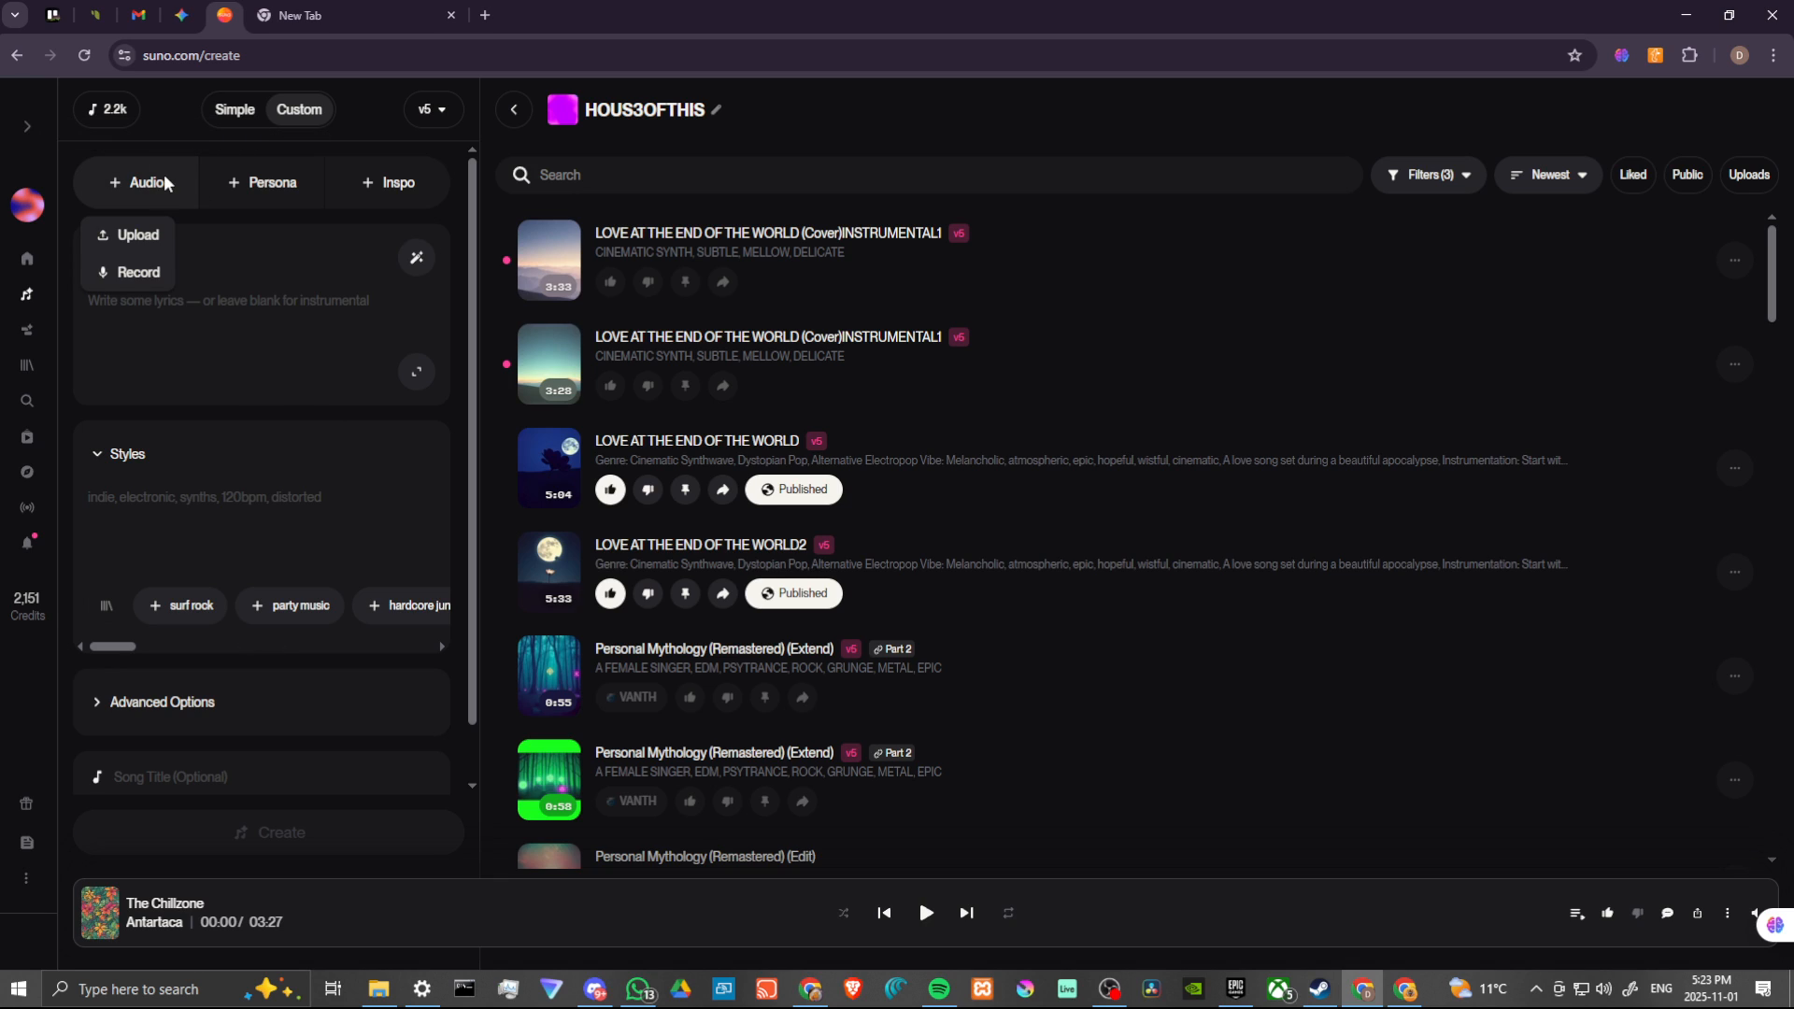
{"action": "left_click", "coordinate": [139, 277]}
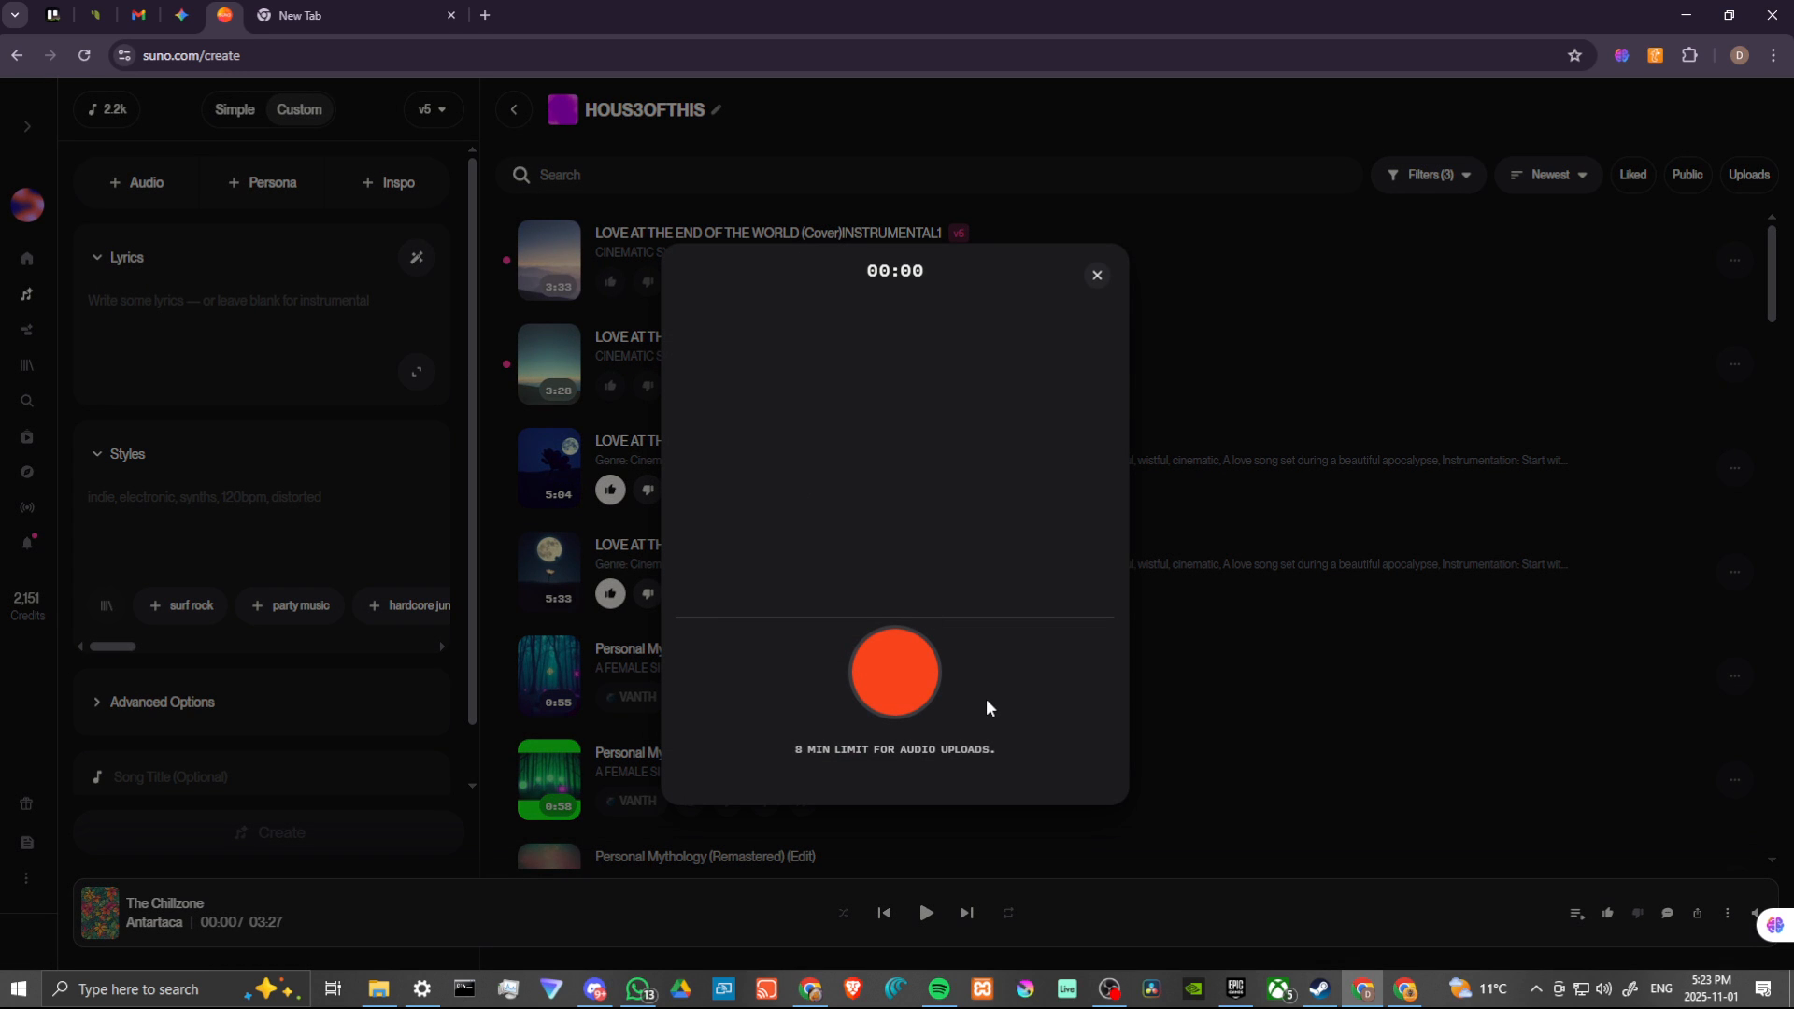
{"action": "left_click", "coordinate": [895, 674]}
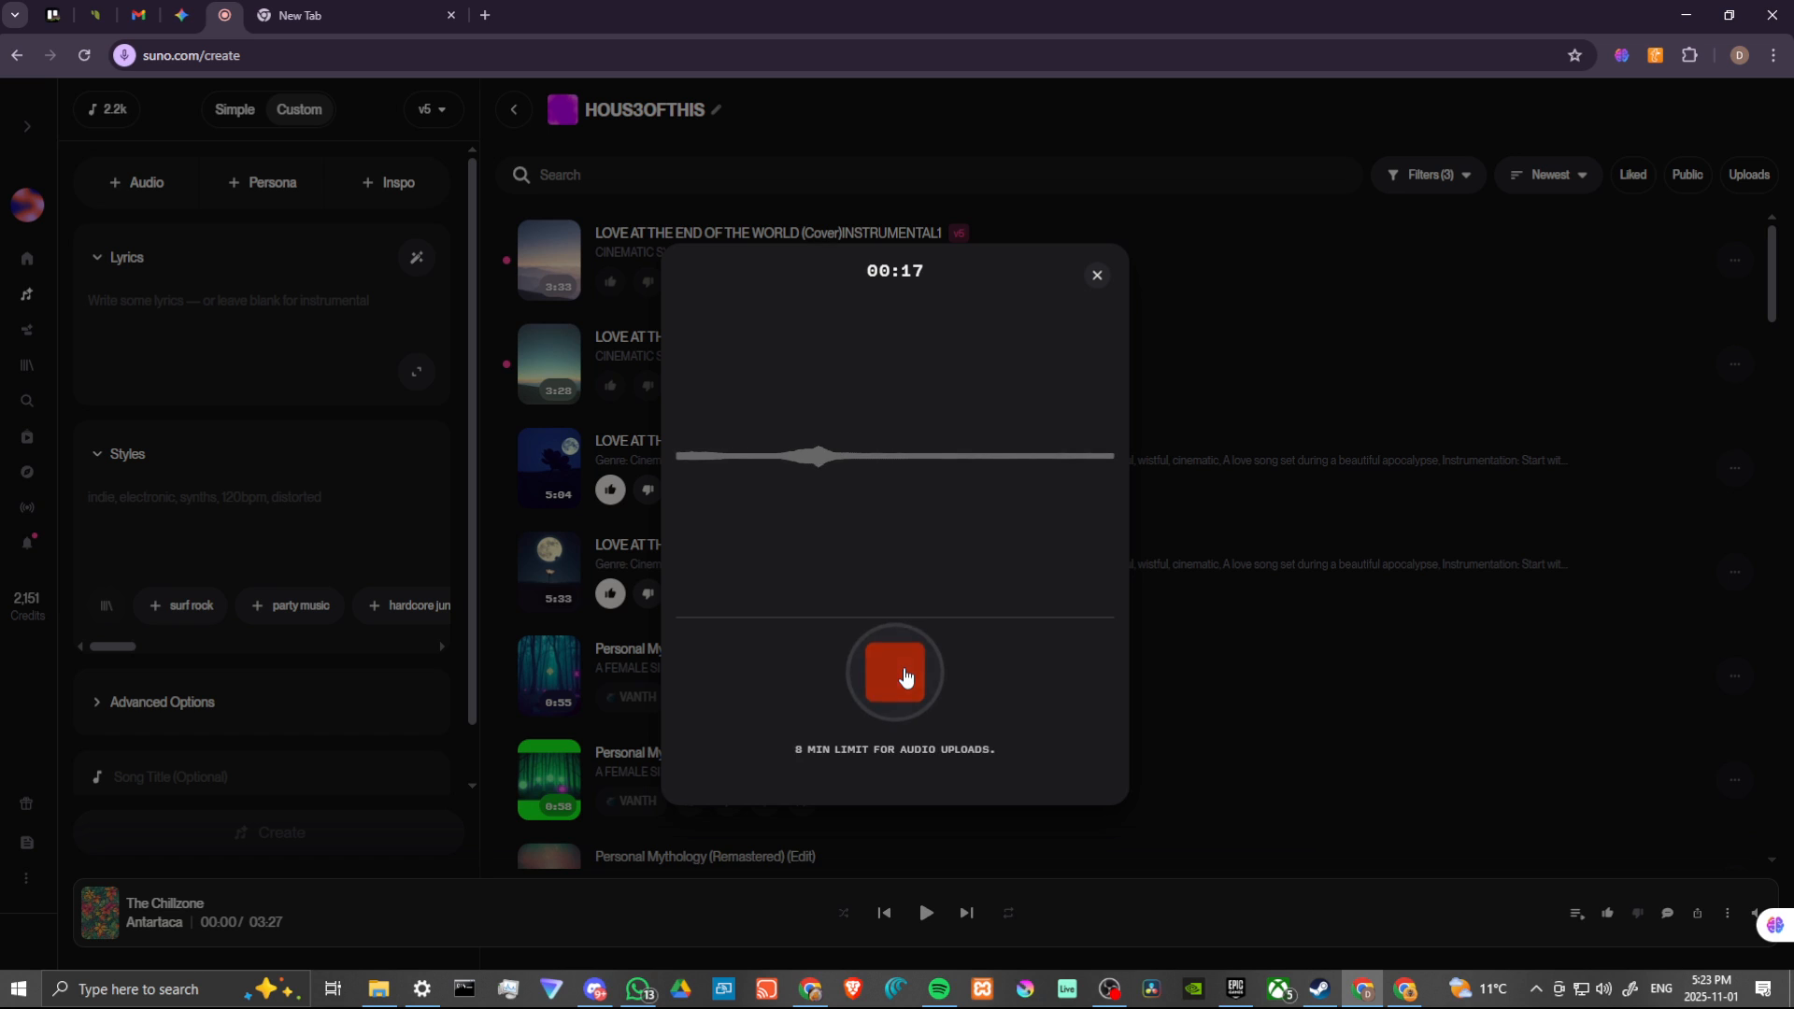
{"action": "left_click", "coordinate": [905, 675]}
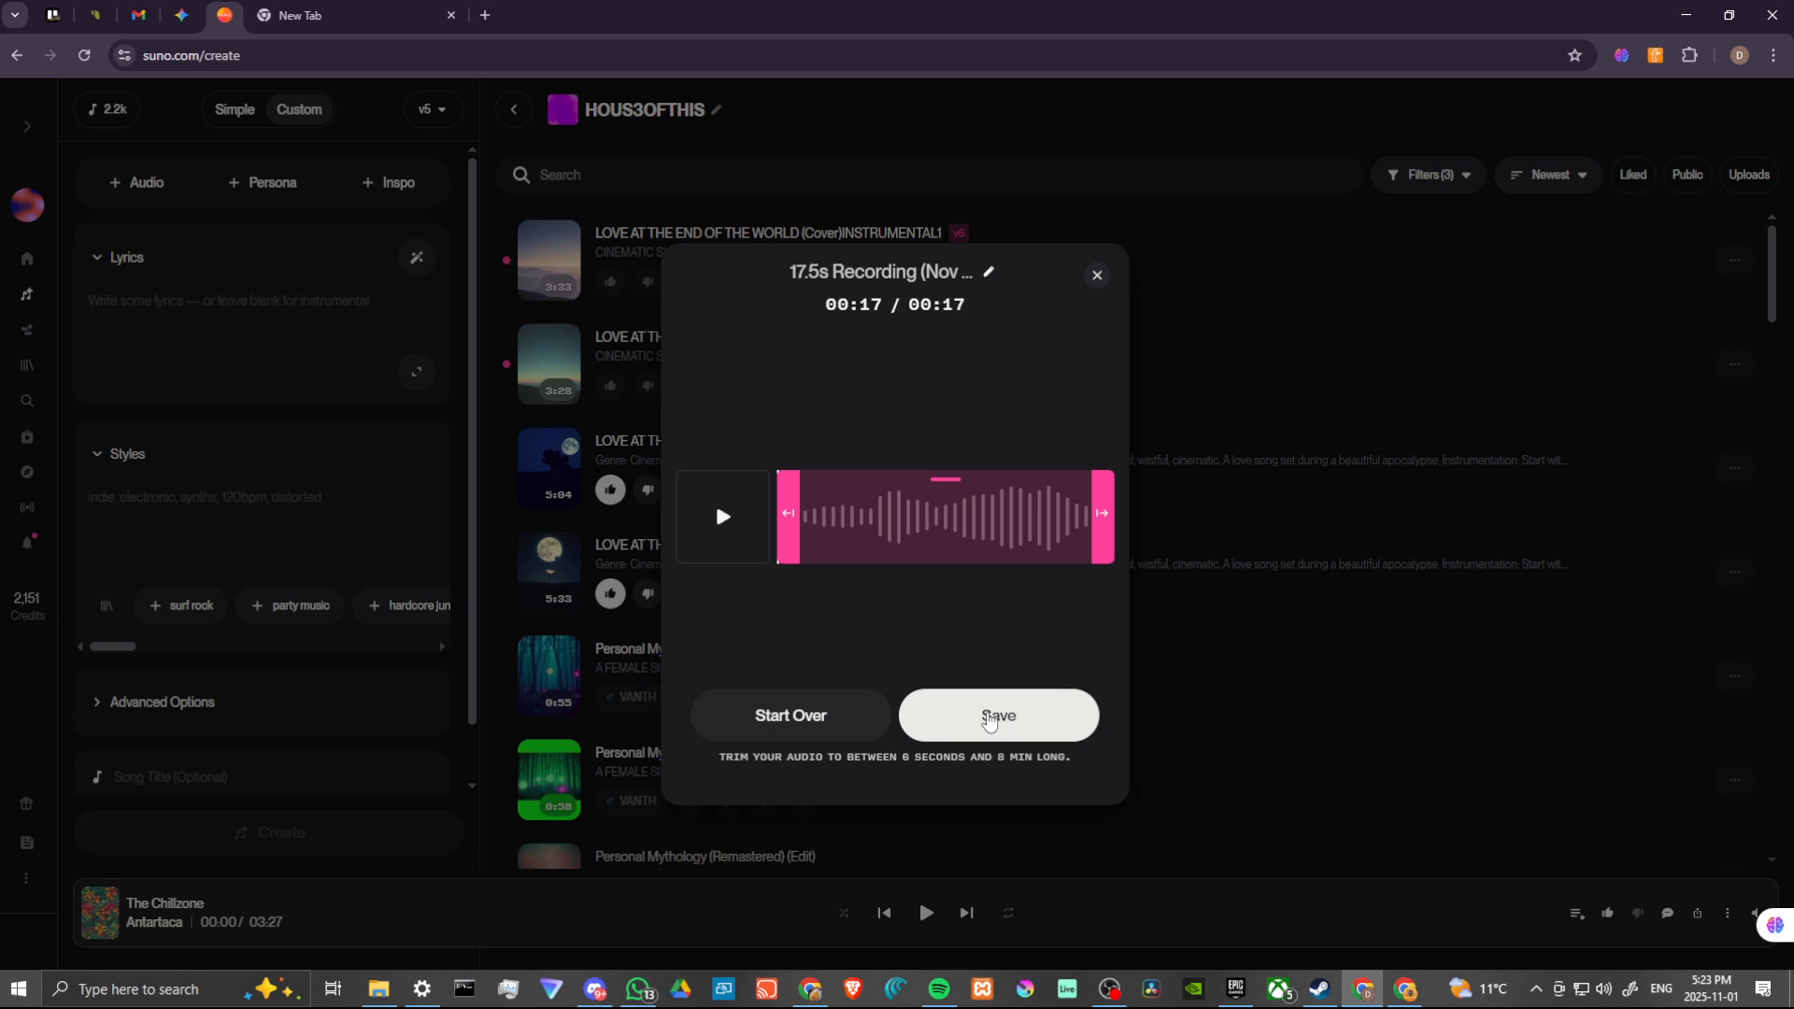
{"action": "left_click", "coordinate": [989, 718]}
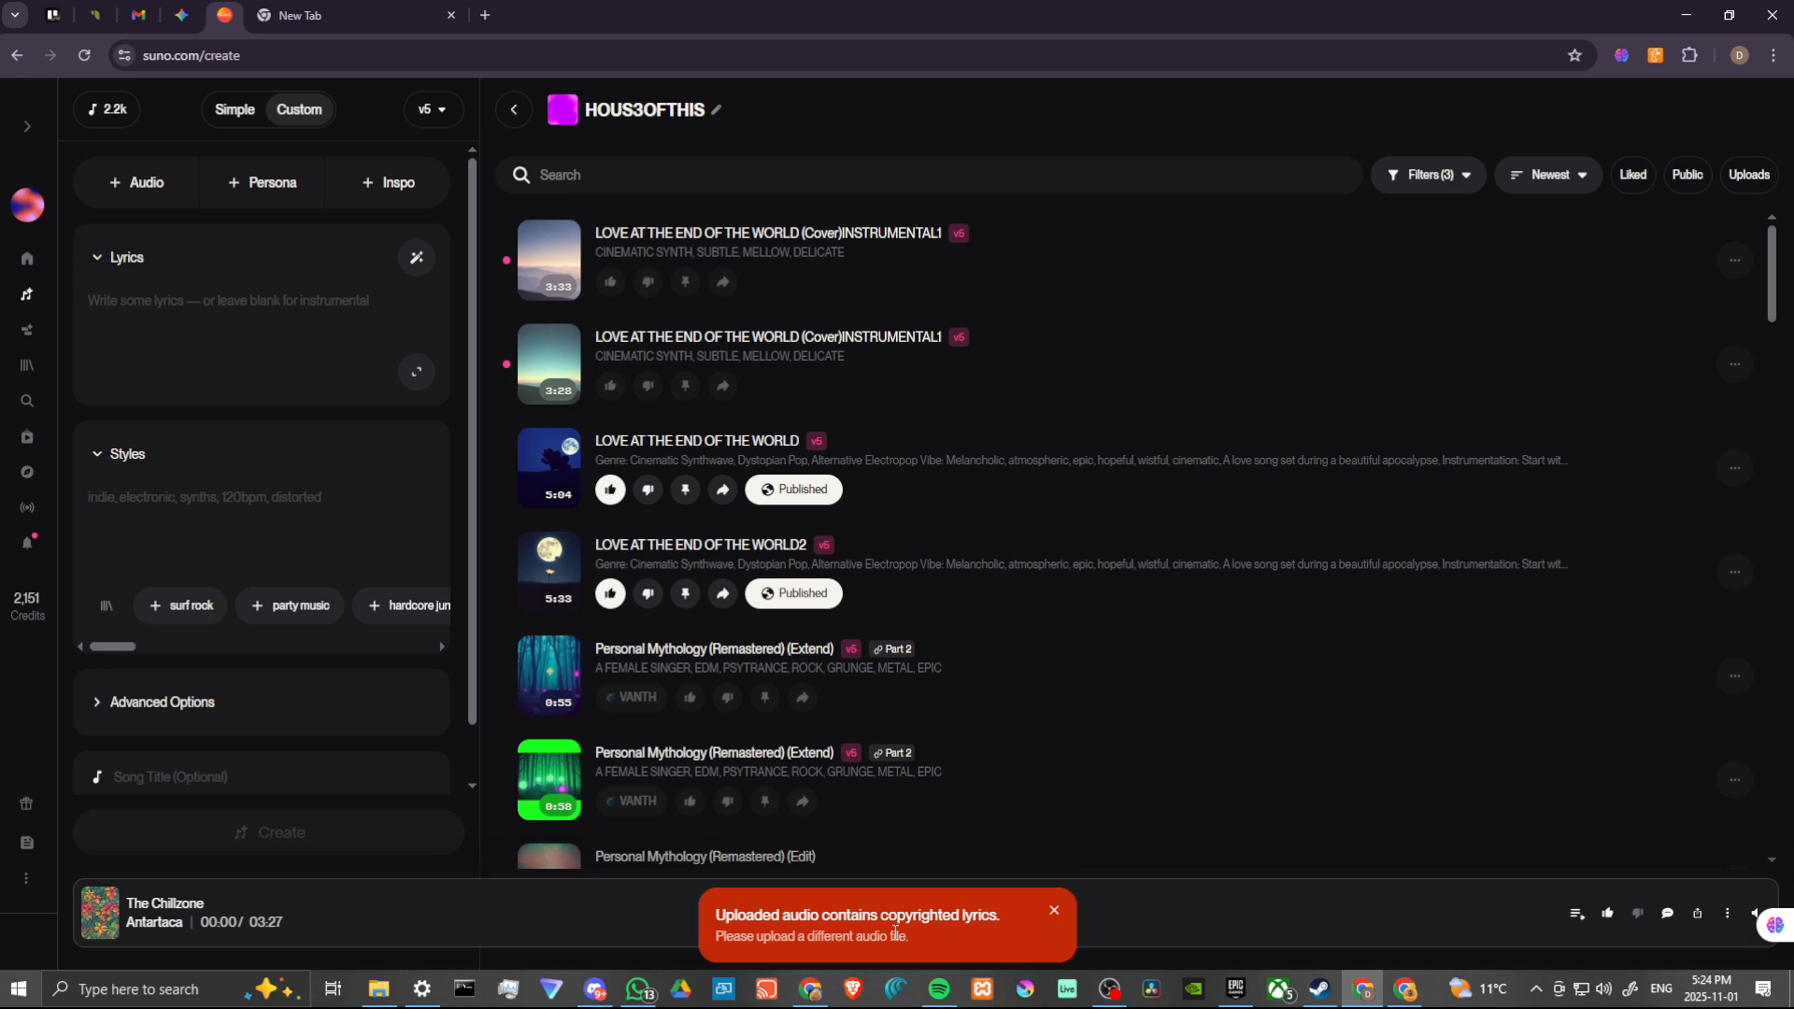
{"action": "left_click", "coordinate": [1054, 908]}
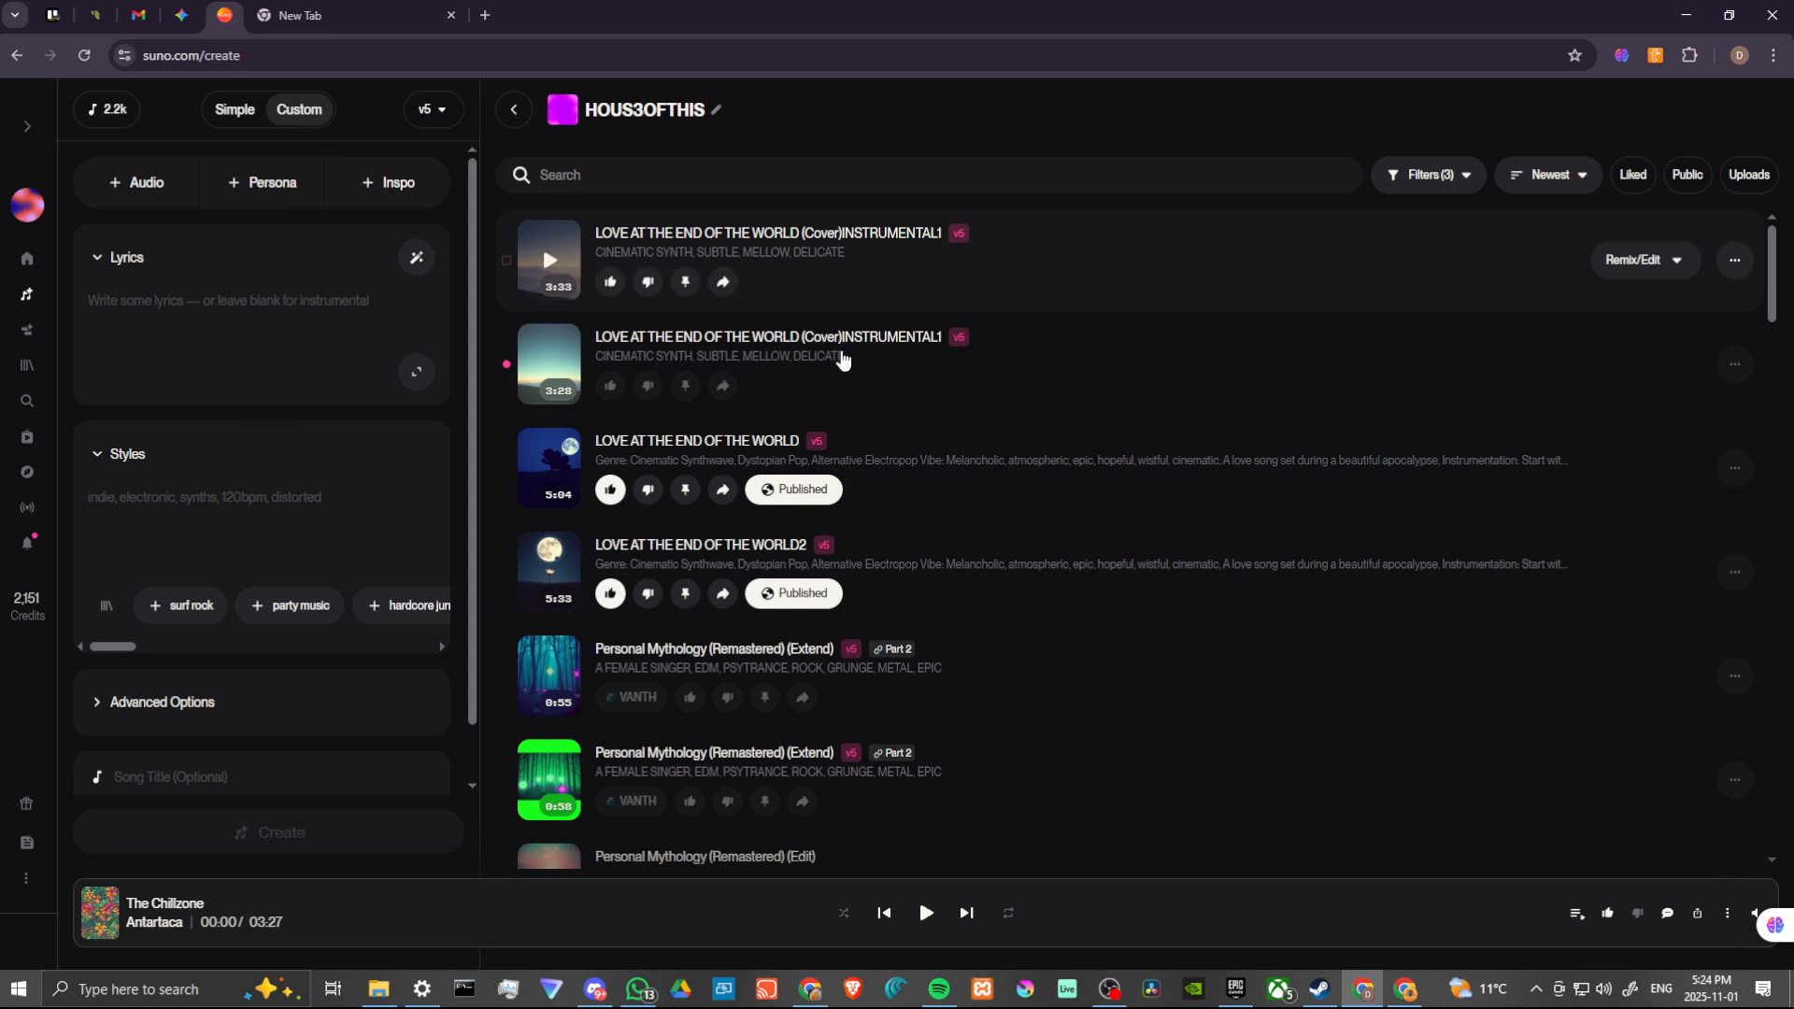
Find the uploaded 13.9s Recording (Sep 18 @ 1:08 PM) in the HOUS3OFTHIS workspace and load it as a Cover source.
{"action": "scroll", "coordinate": [897, 447], "scroll_direction": "down", "scroll_amount": 10}
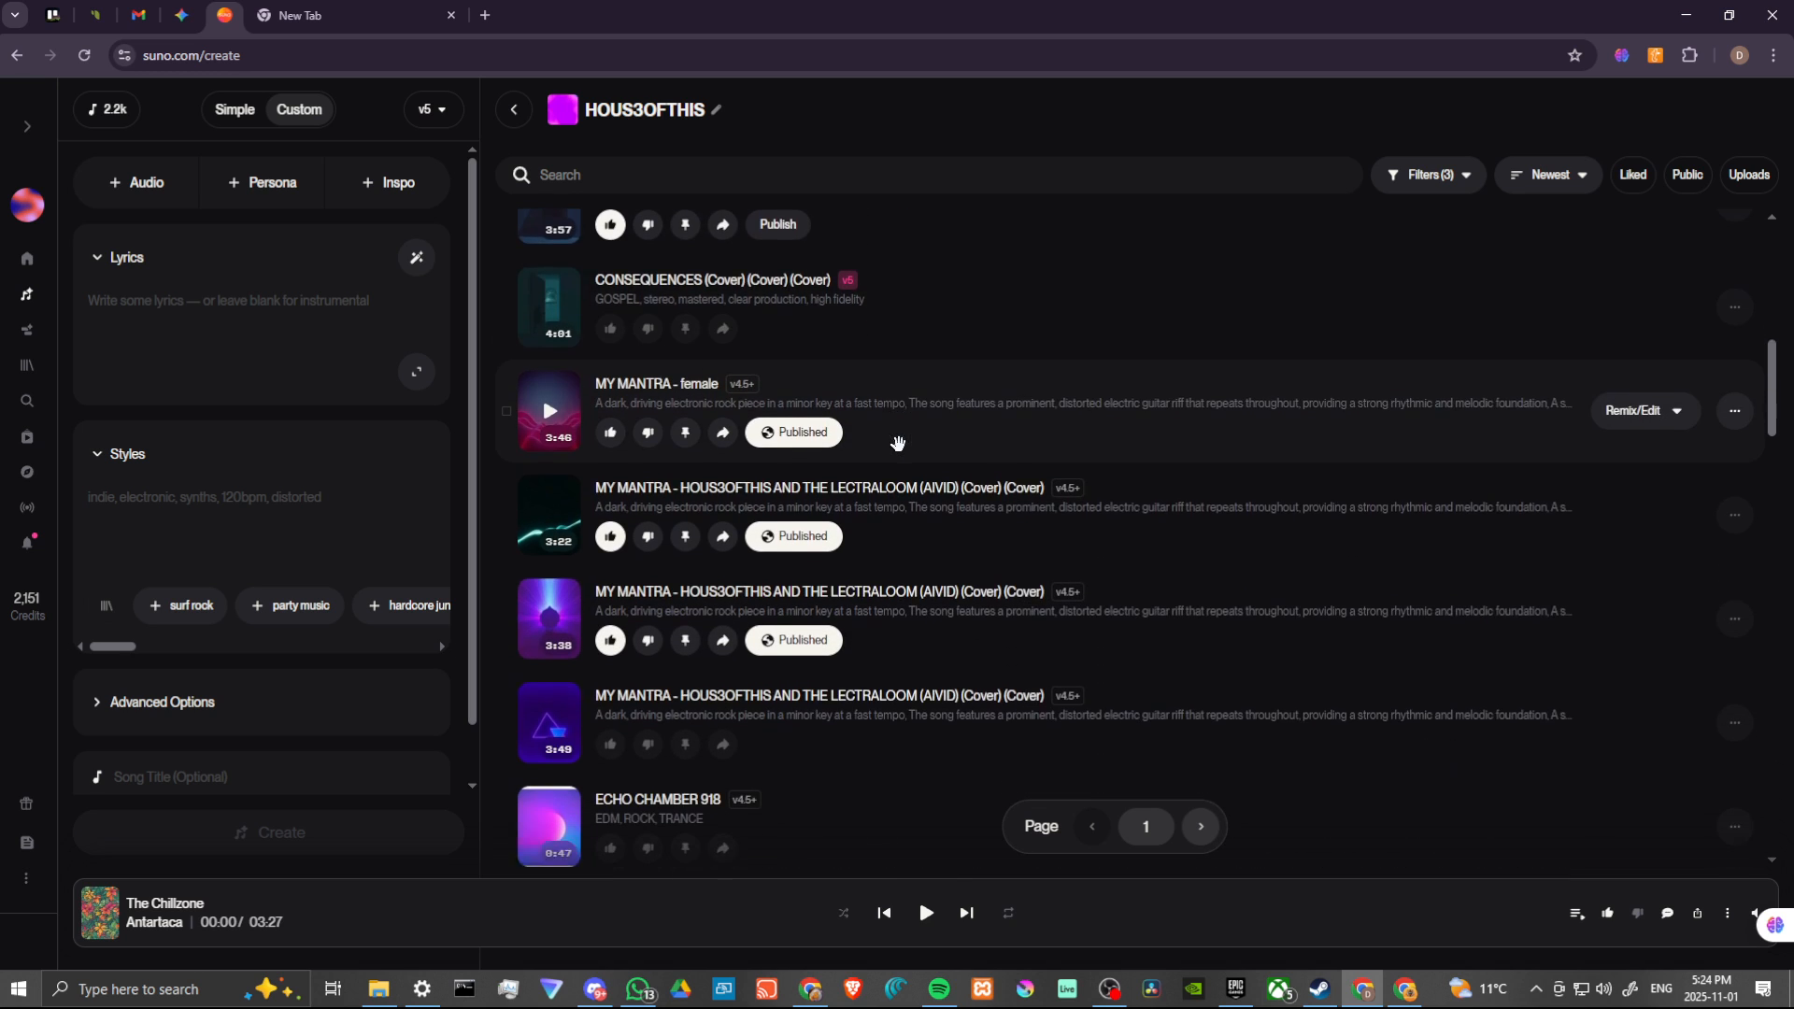
{"action": "scroll", "coordinate": [897, 443], "scroll_direction": "down", "scroll_amount": 6}
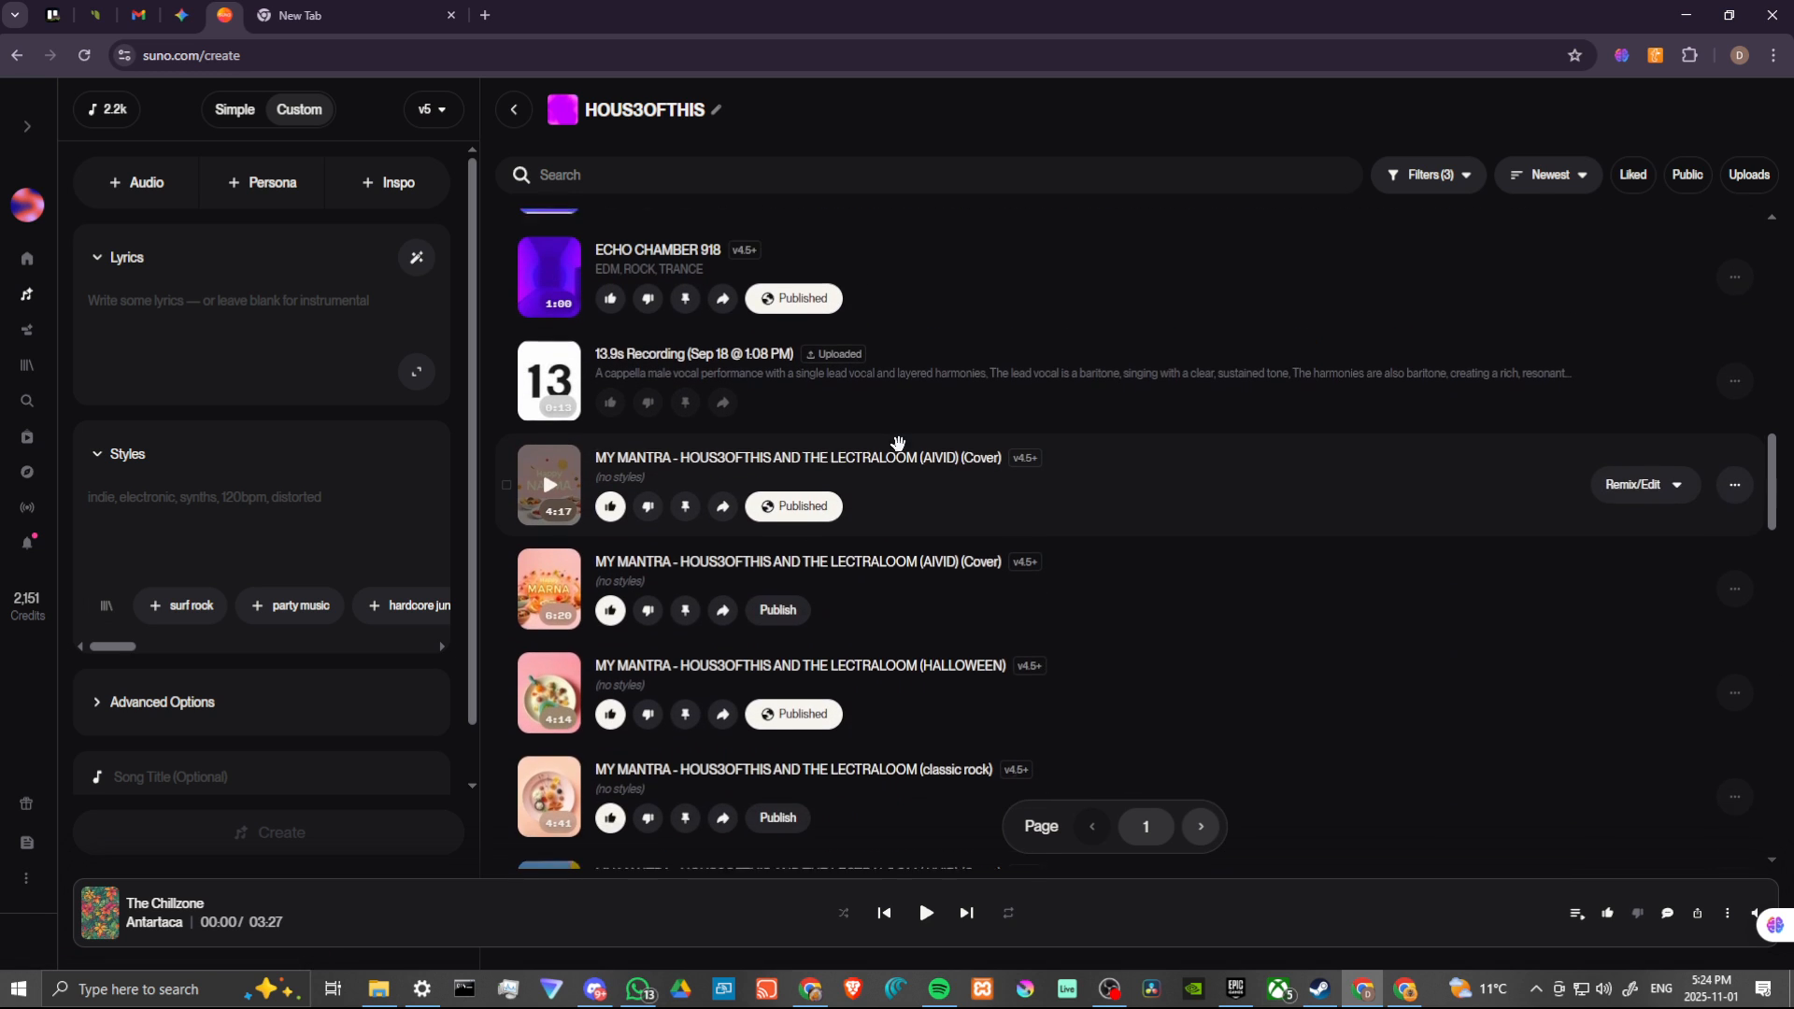
{"action": "scroll", "coordinate": [897, 443], "scroll_direction": "up", "scroll_amount": 1}
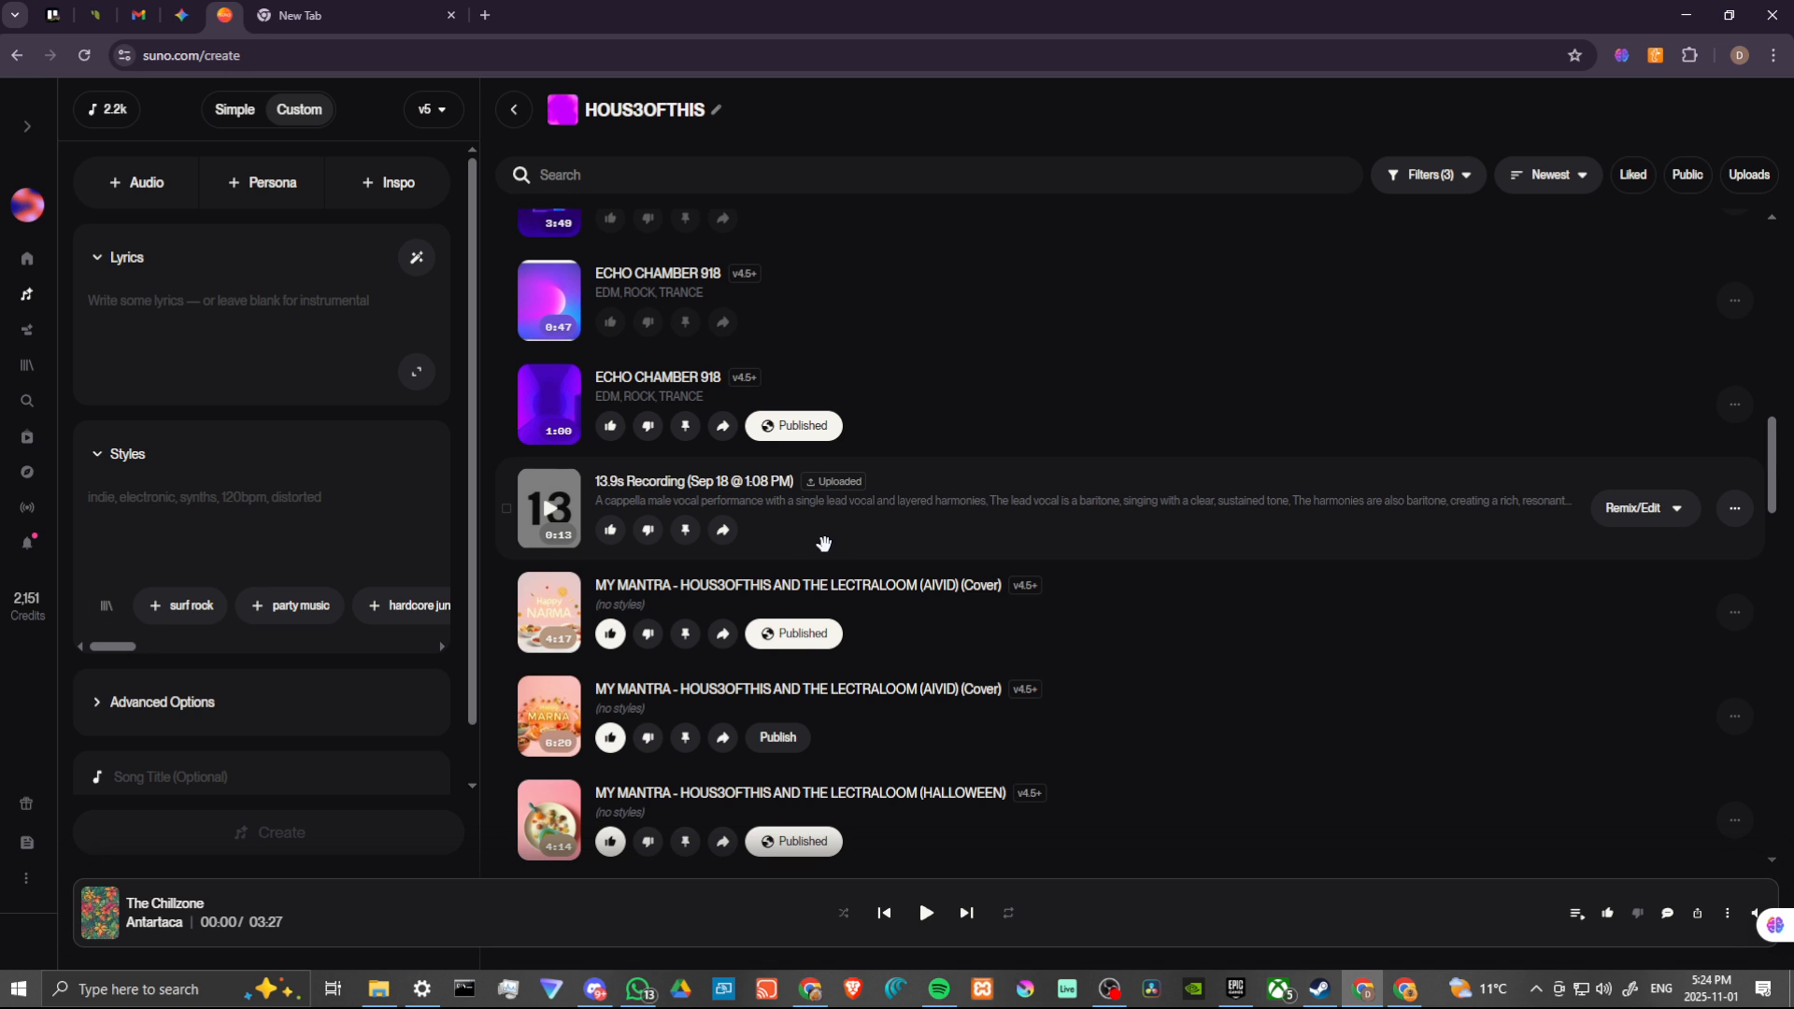
{"action": "scroll", "coordinate": [824, 543], "scroll_direction": "up", "scroll_amount": 15}
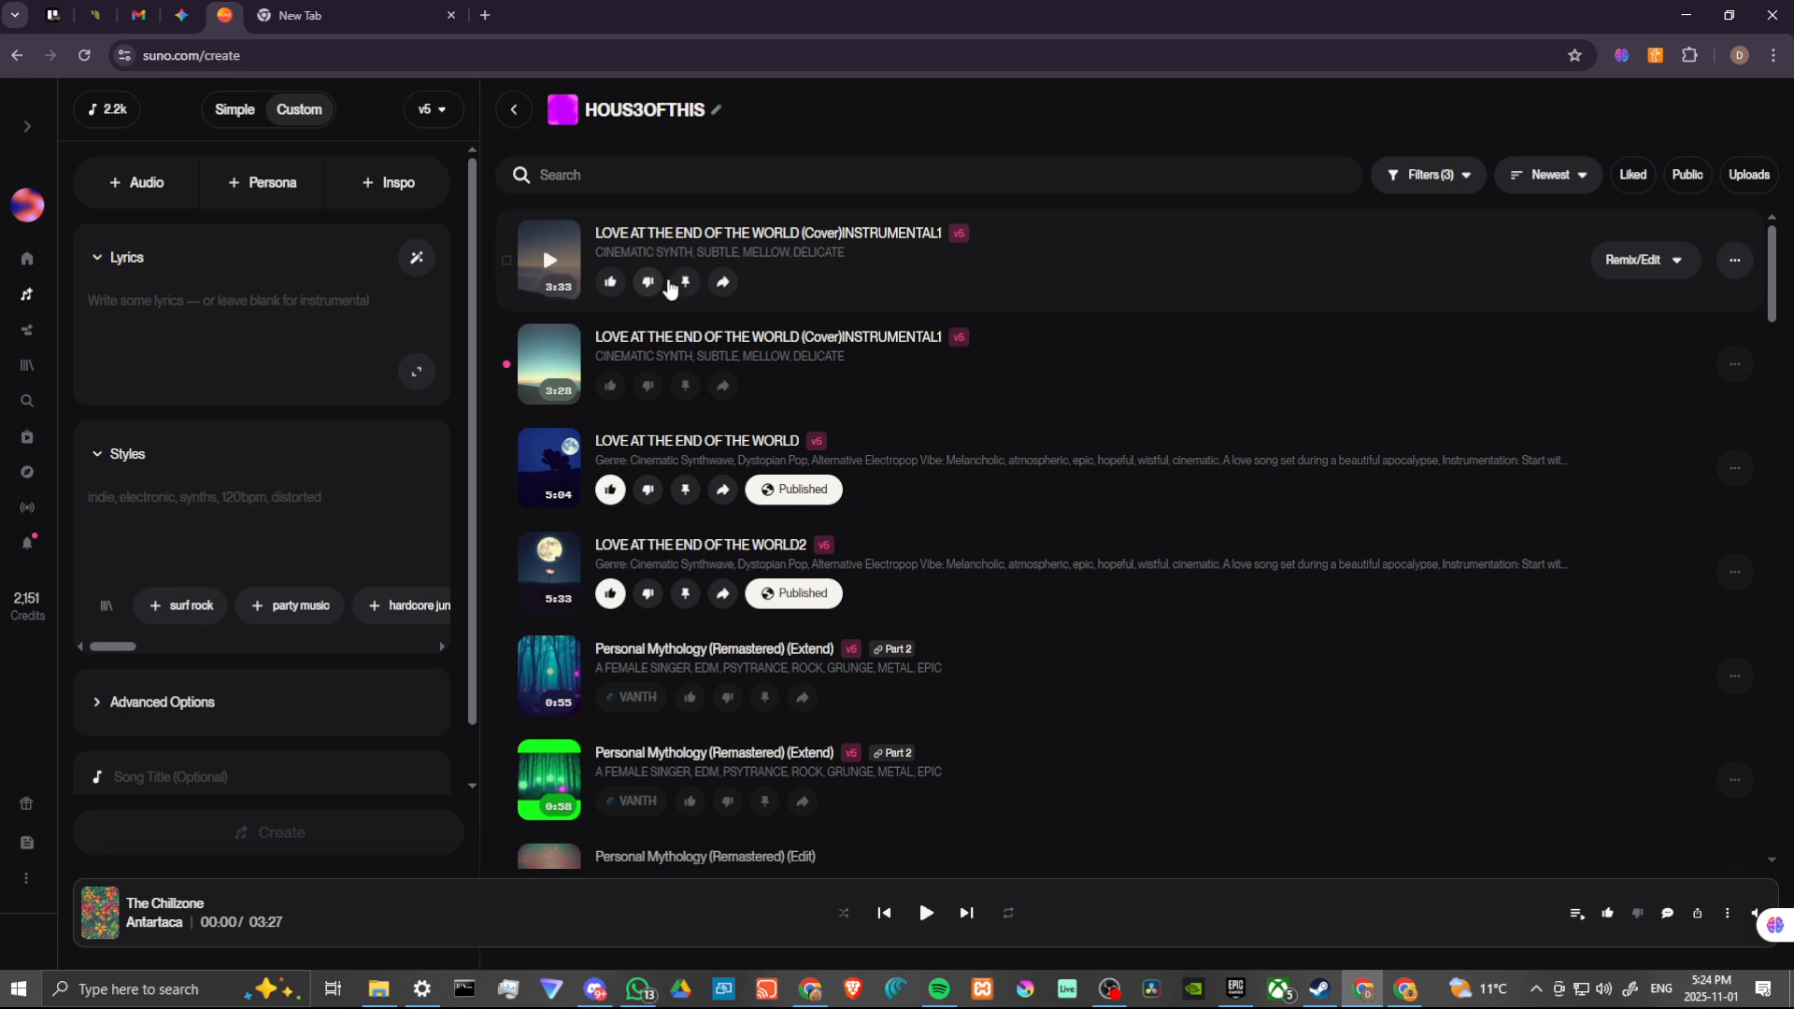
{"action": "scroll", "coordinate": [953, 504], "scroll_direction": "down", "scroll_amount": 10}
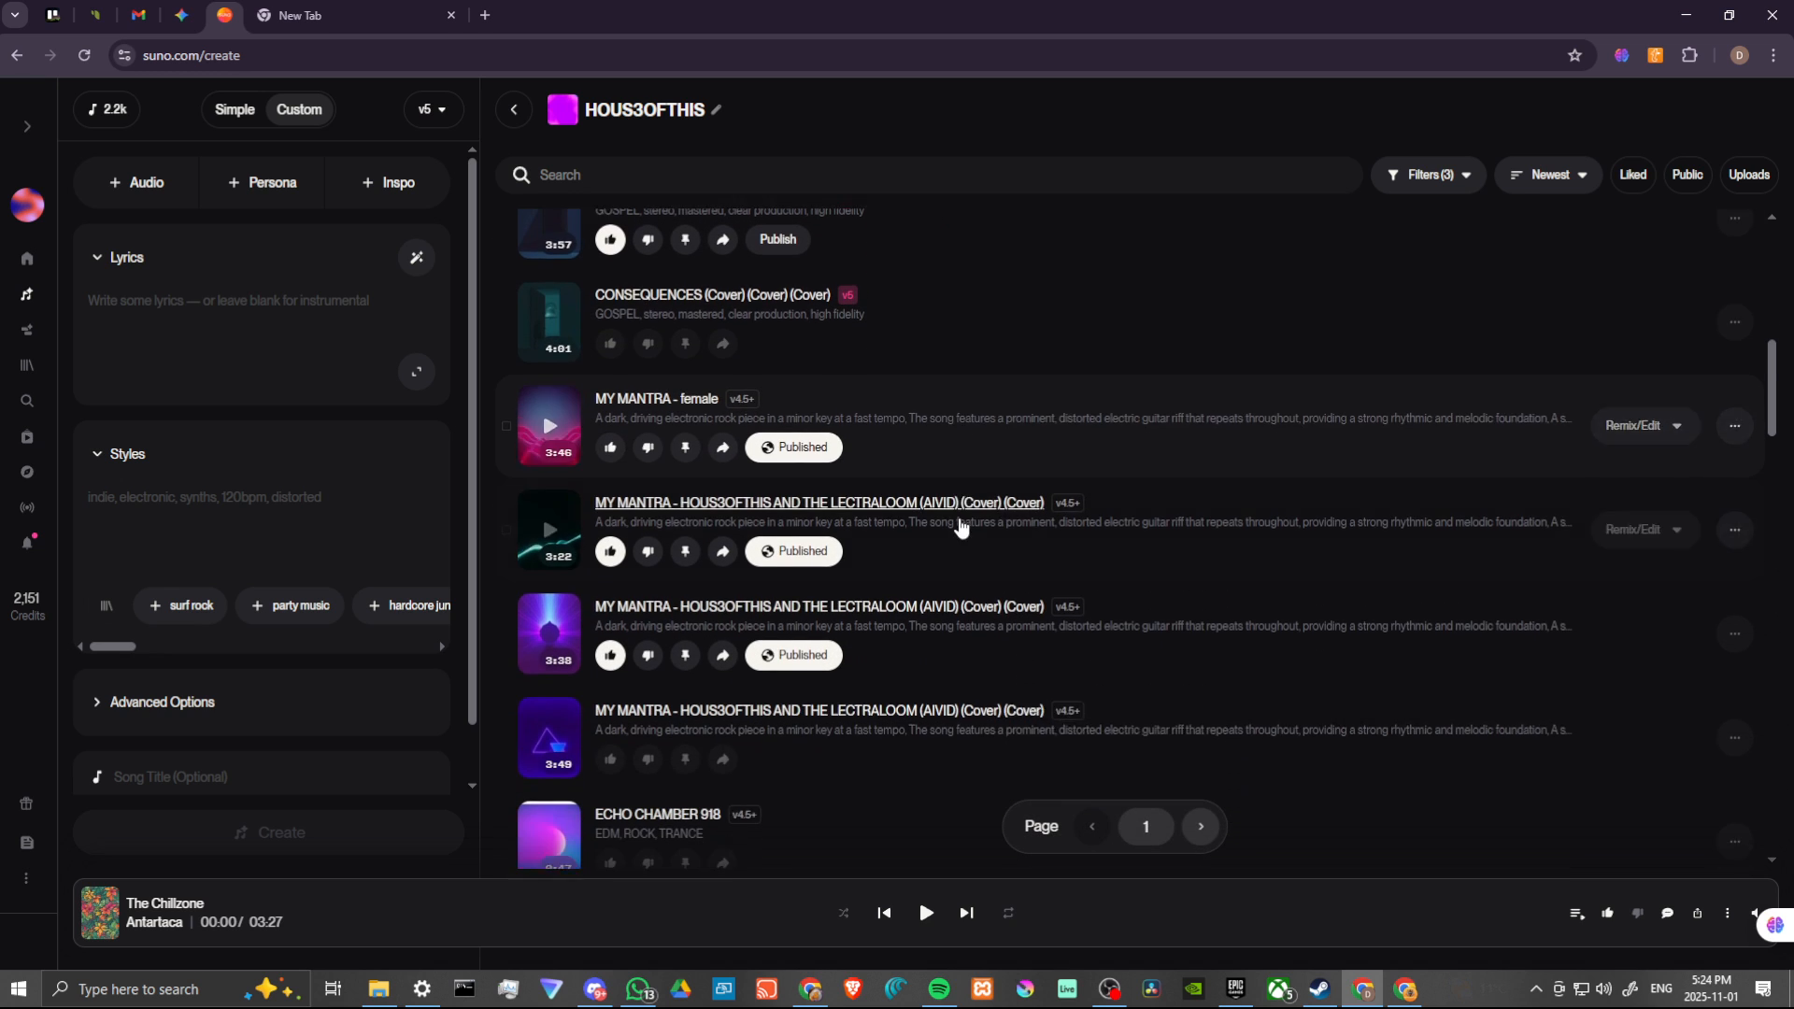
{"action": "scroll", "coordinate": [960, 528], "scroll_direction": "down", "scroll_amount": 6}
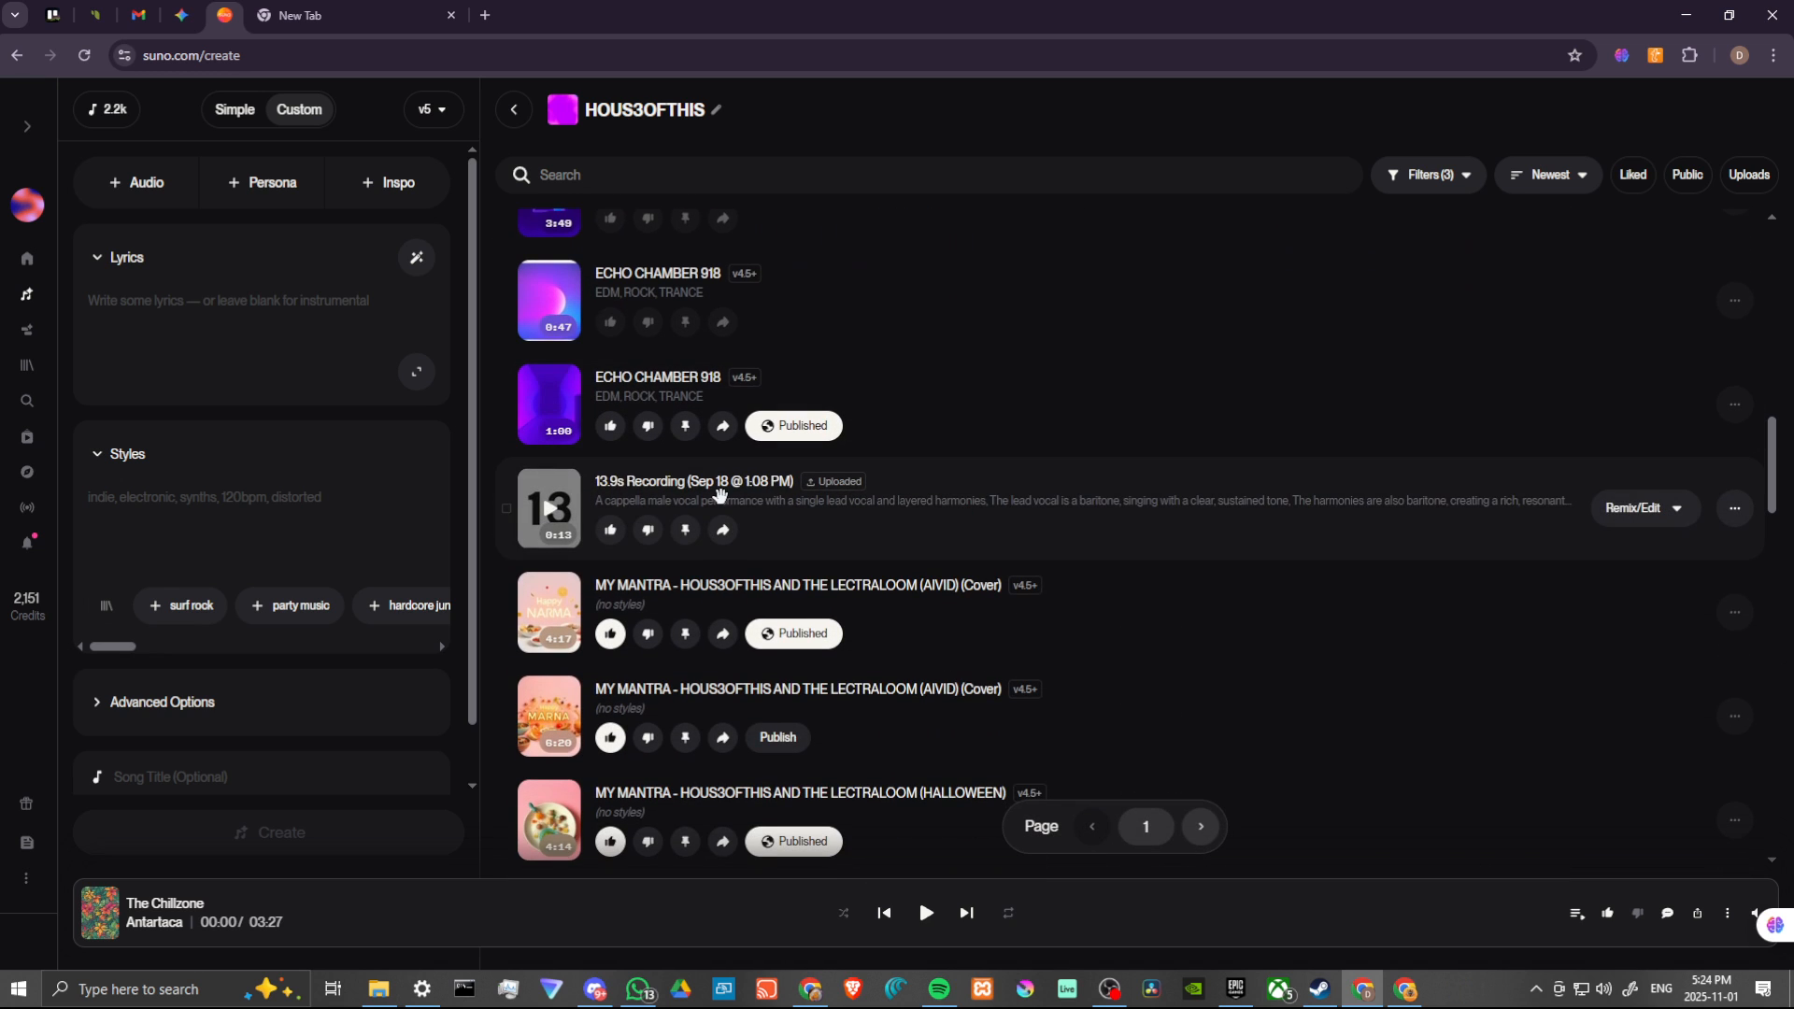
{"action": "left_click", "coordinate": [1734, 510]}
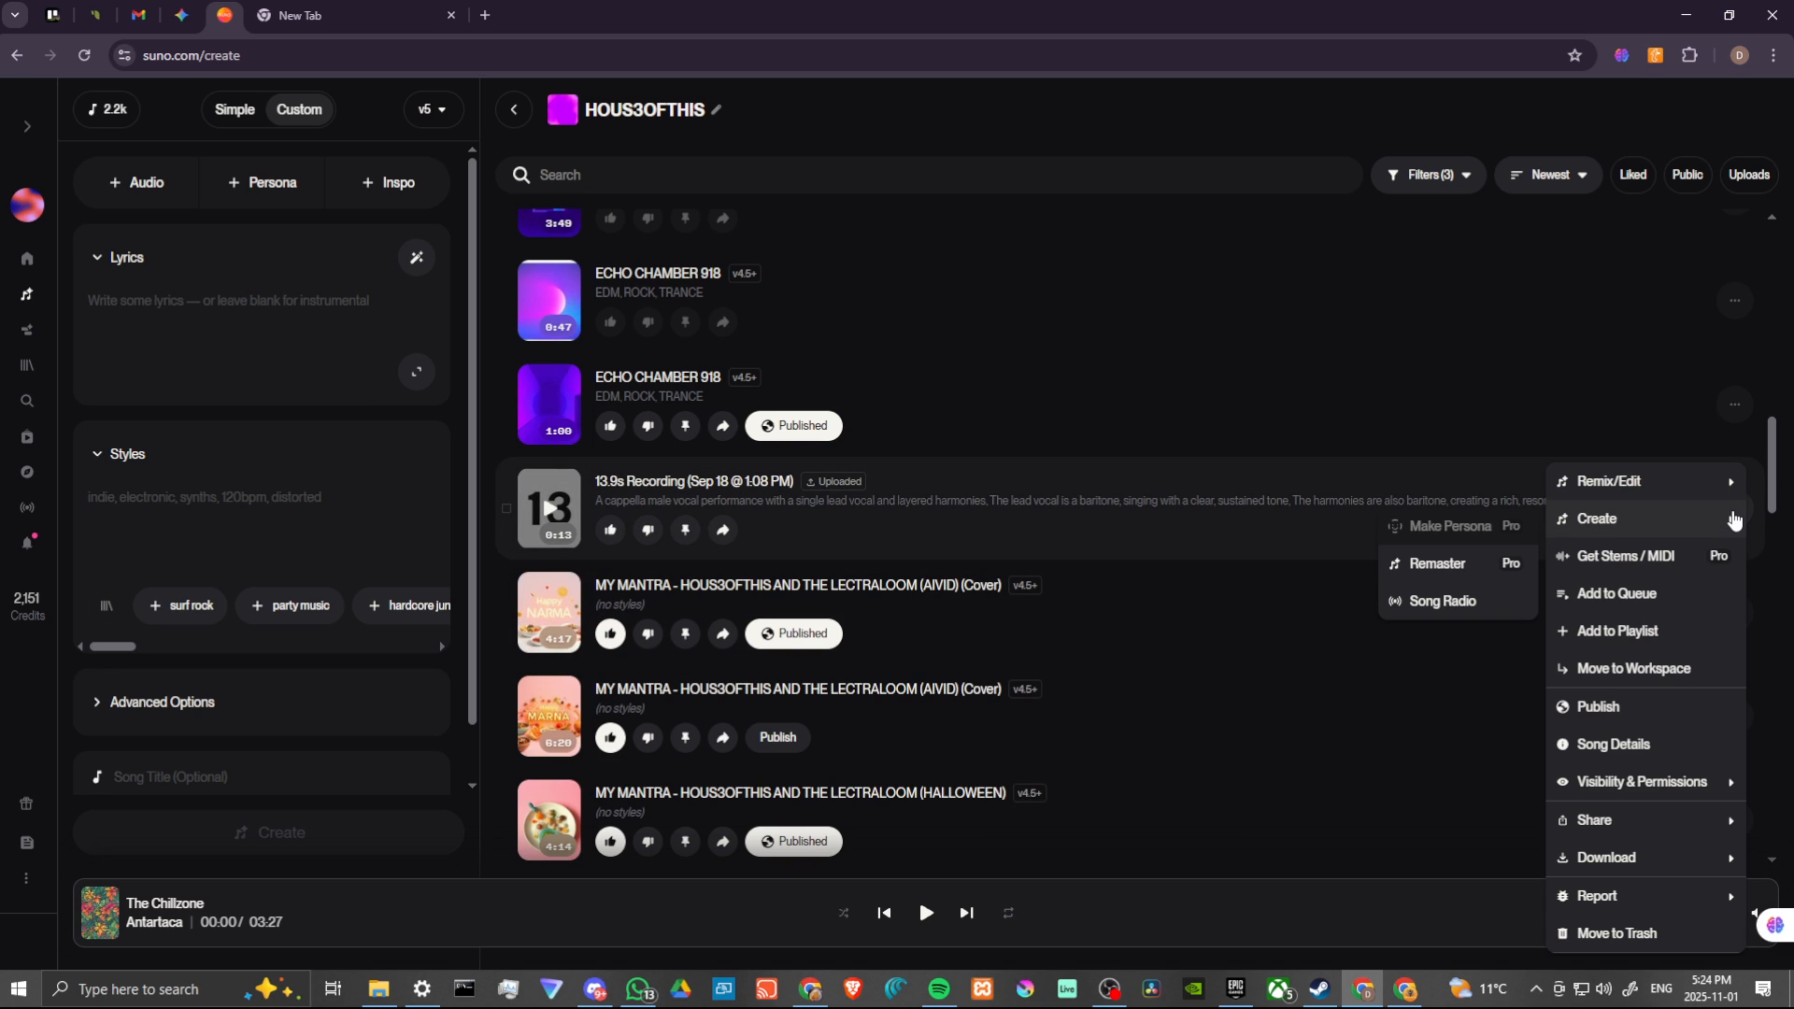
{"action": "mouse_move", "coordinate": [1595, 485]}
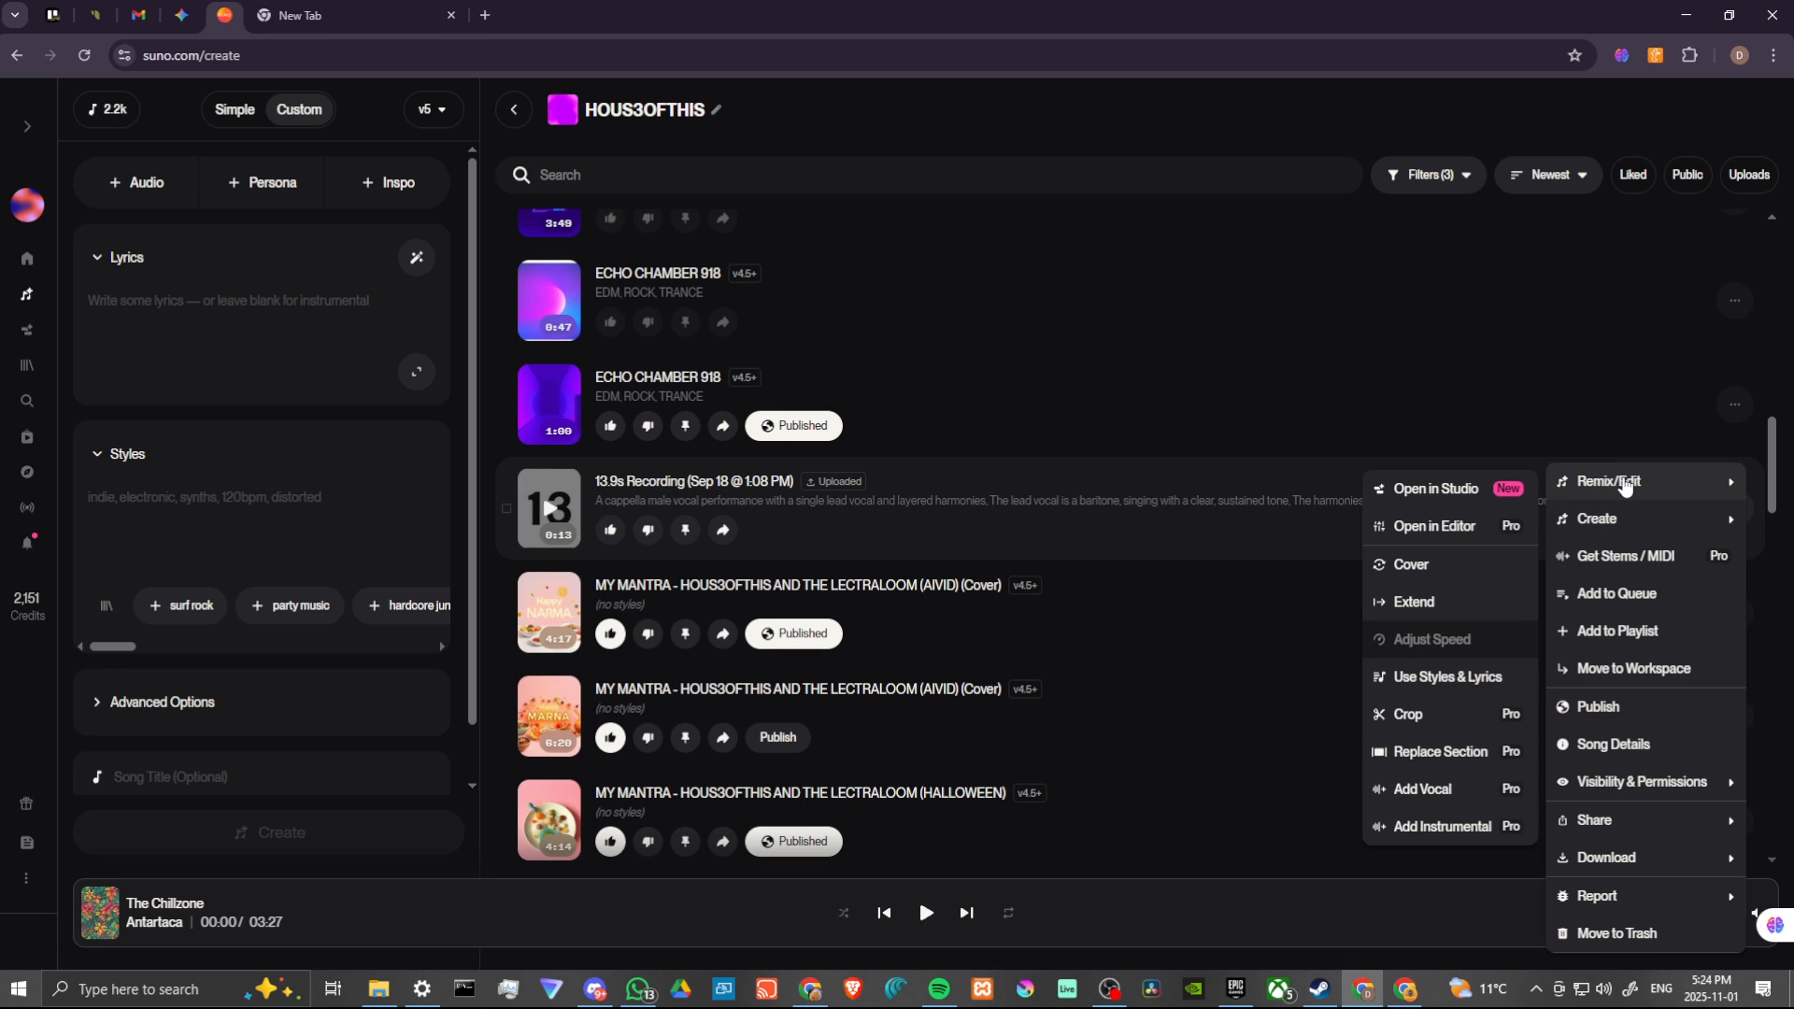
{"action": "left_click", "coordinate": [1432, 564]}
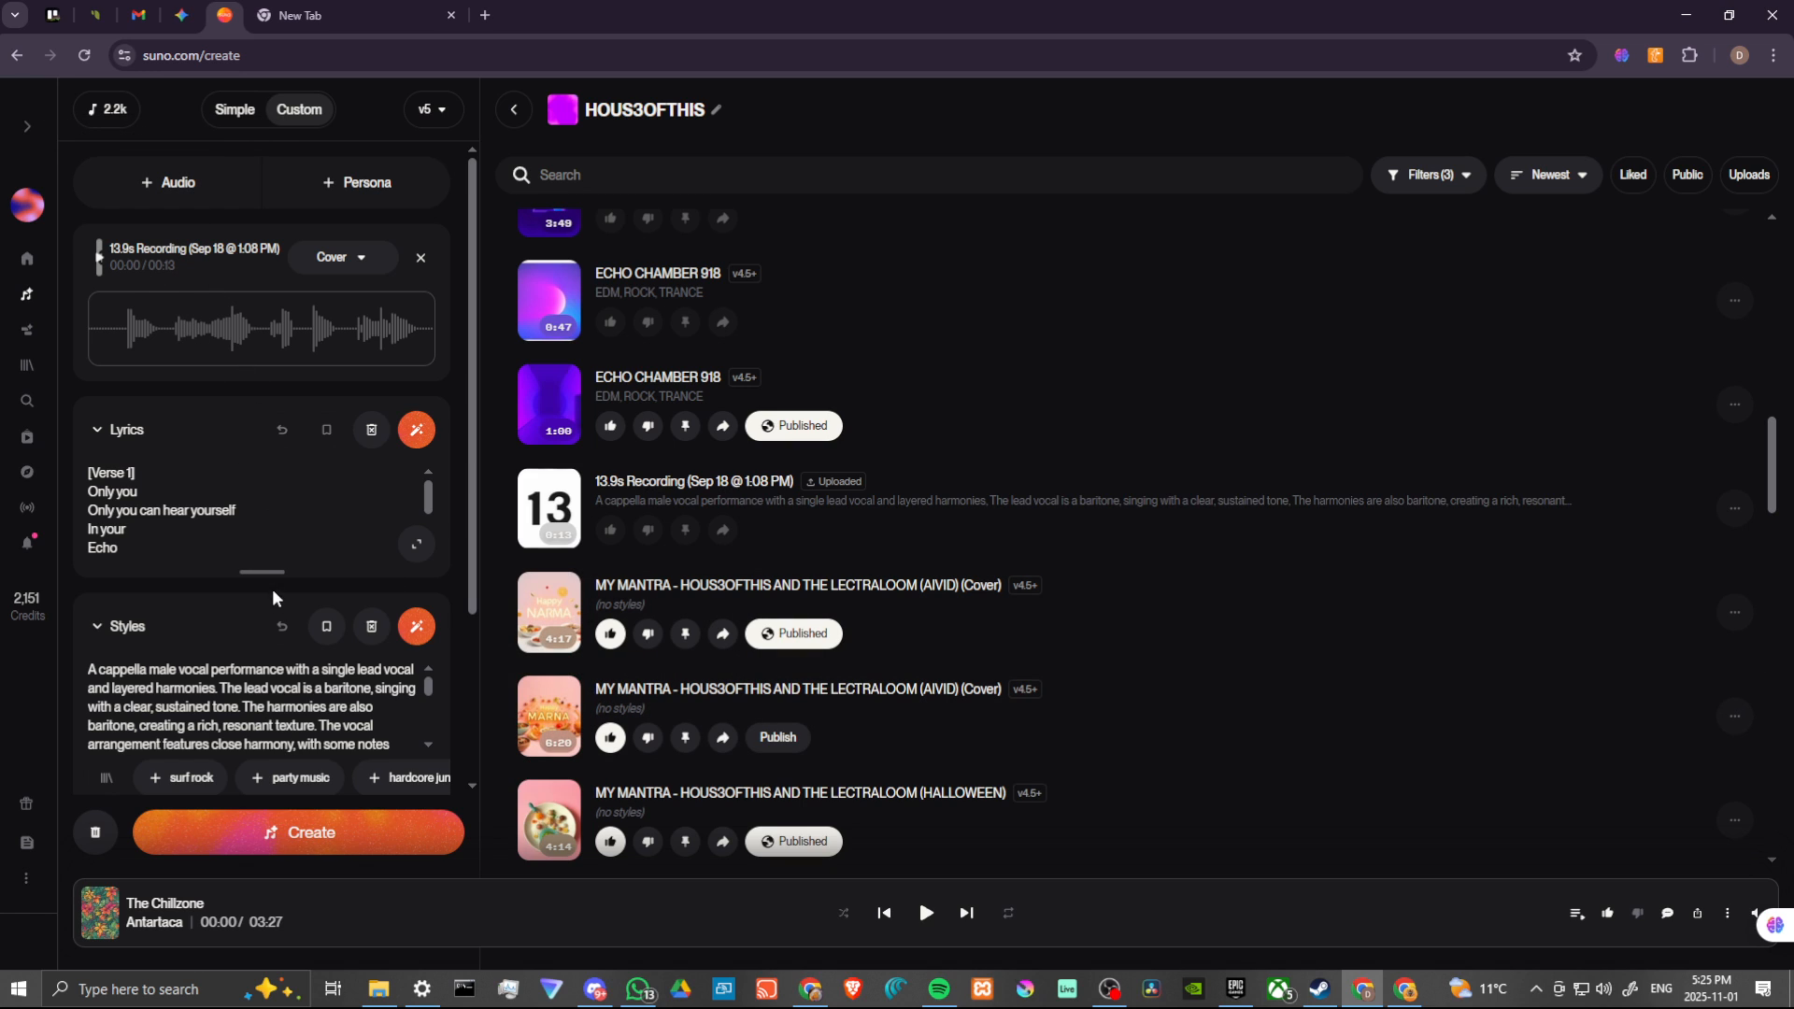
Review the cover's lyrics, style description, title, save location and source audio before generating.
{"action": "scroll", "coordinate": [269, 673], "scroll_direction": "down", "scroll_amount": 1}
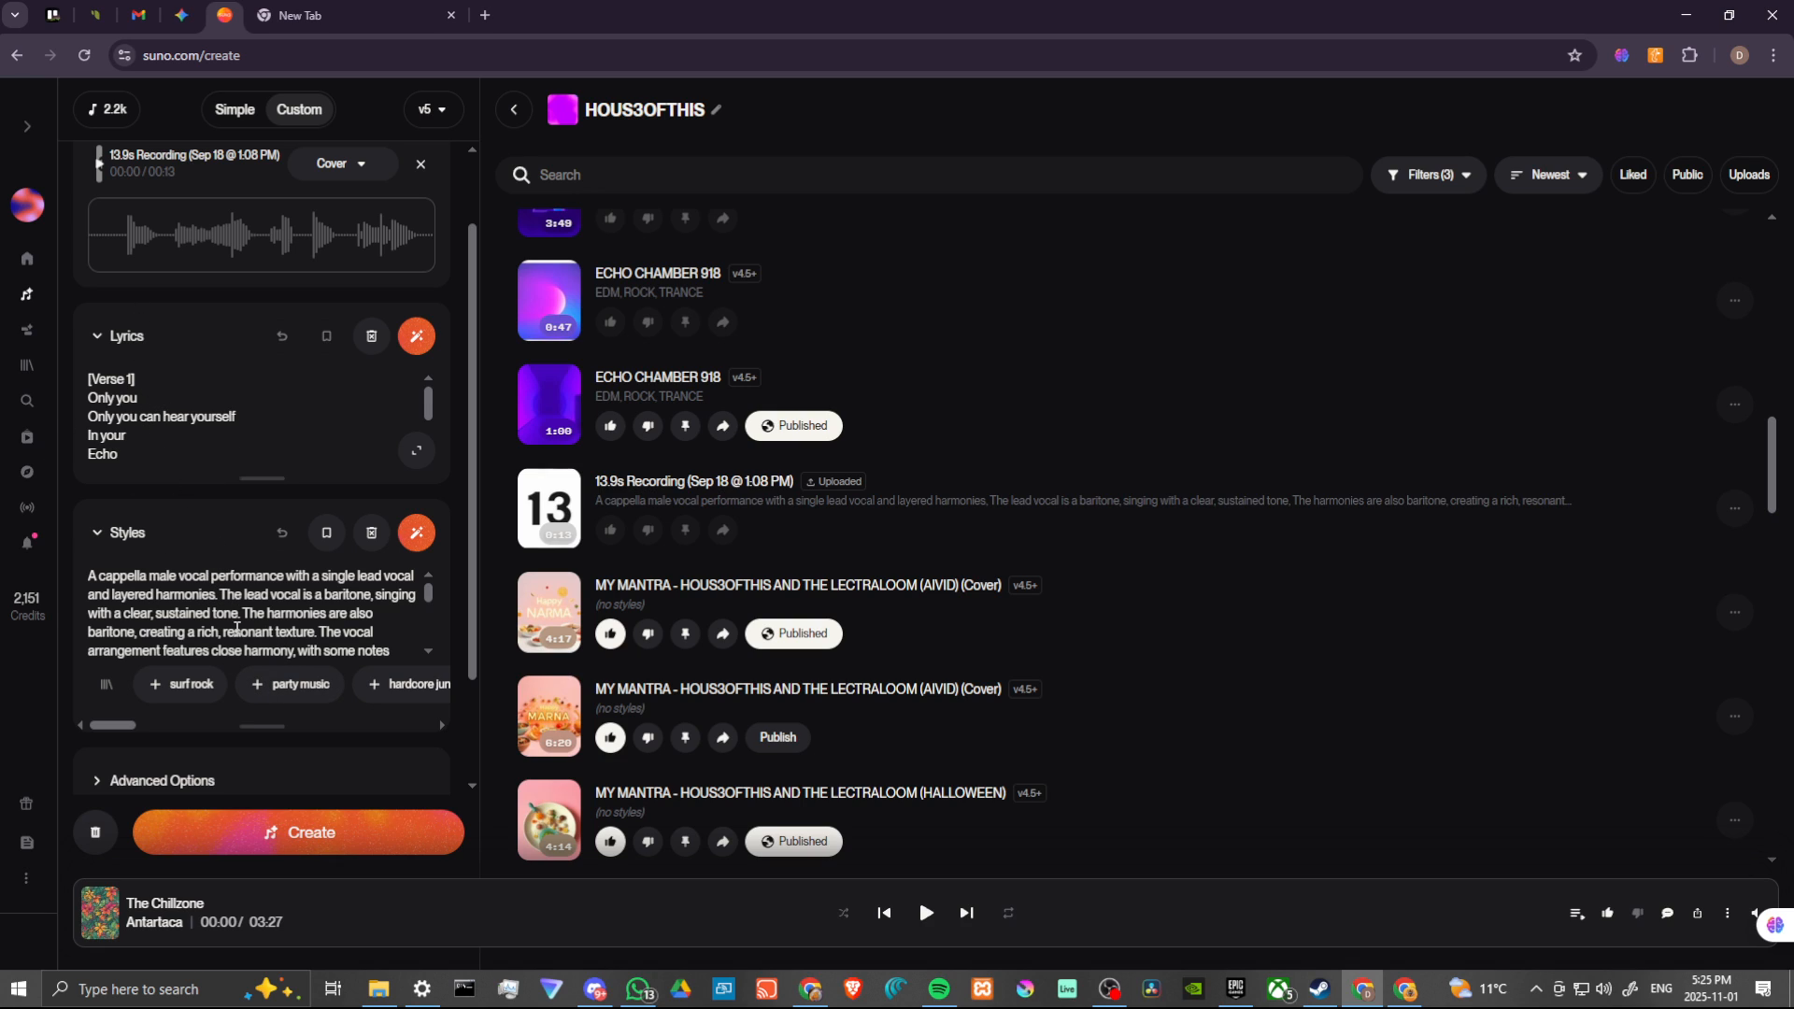
{"action": "scroll", "coordinate": [239, 570], "scroll_direction": "down", "scroll_amount": 2}
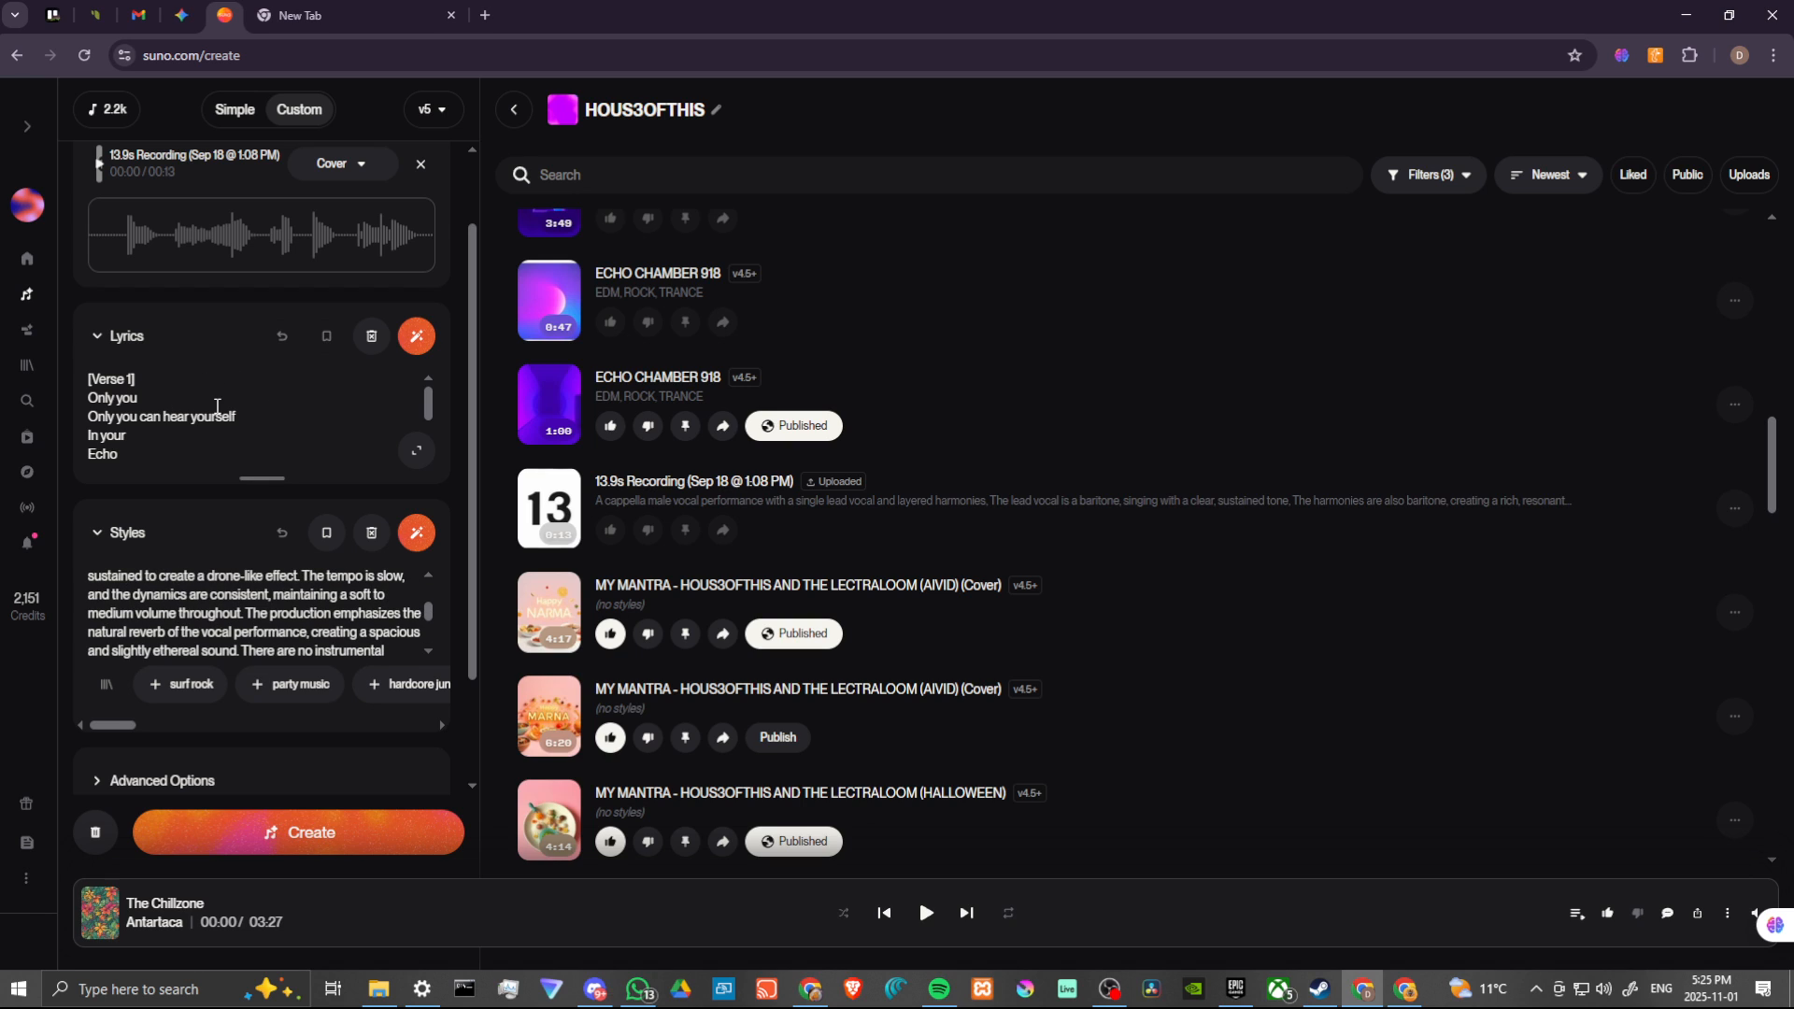
{"action": "scroll", "coordinate": [152, 400], "scroll_direction": "down", "scroll_amount": 5}
{"action": "scroll", "coordinate": [318, 524], "scroll_direction": "down", "scroll_amount": 3}
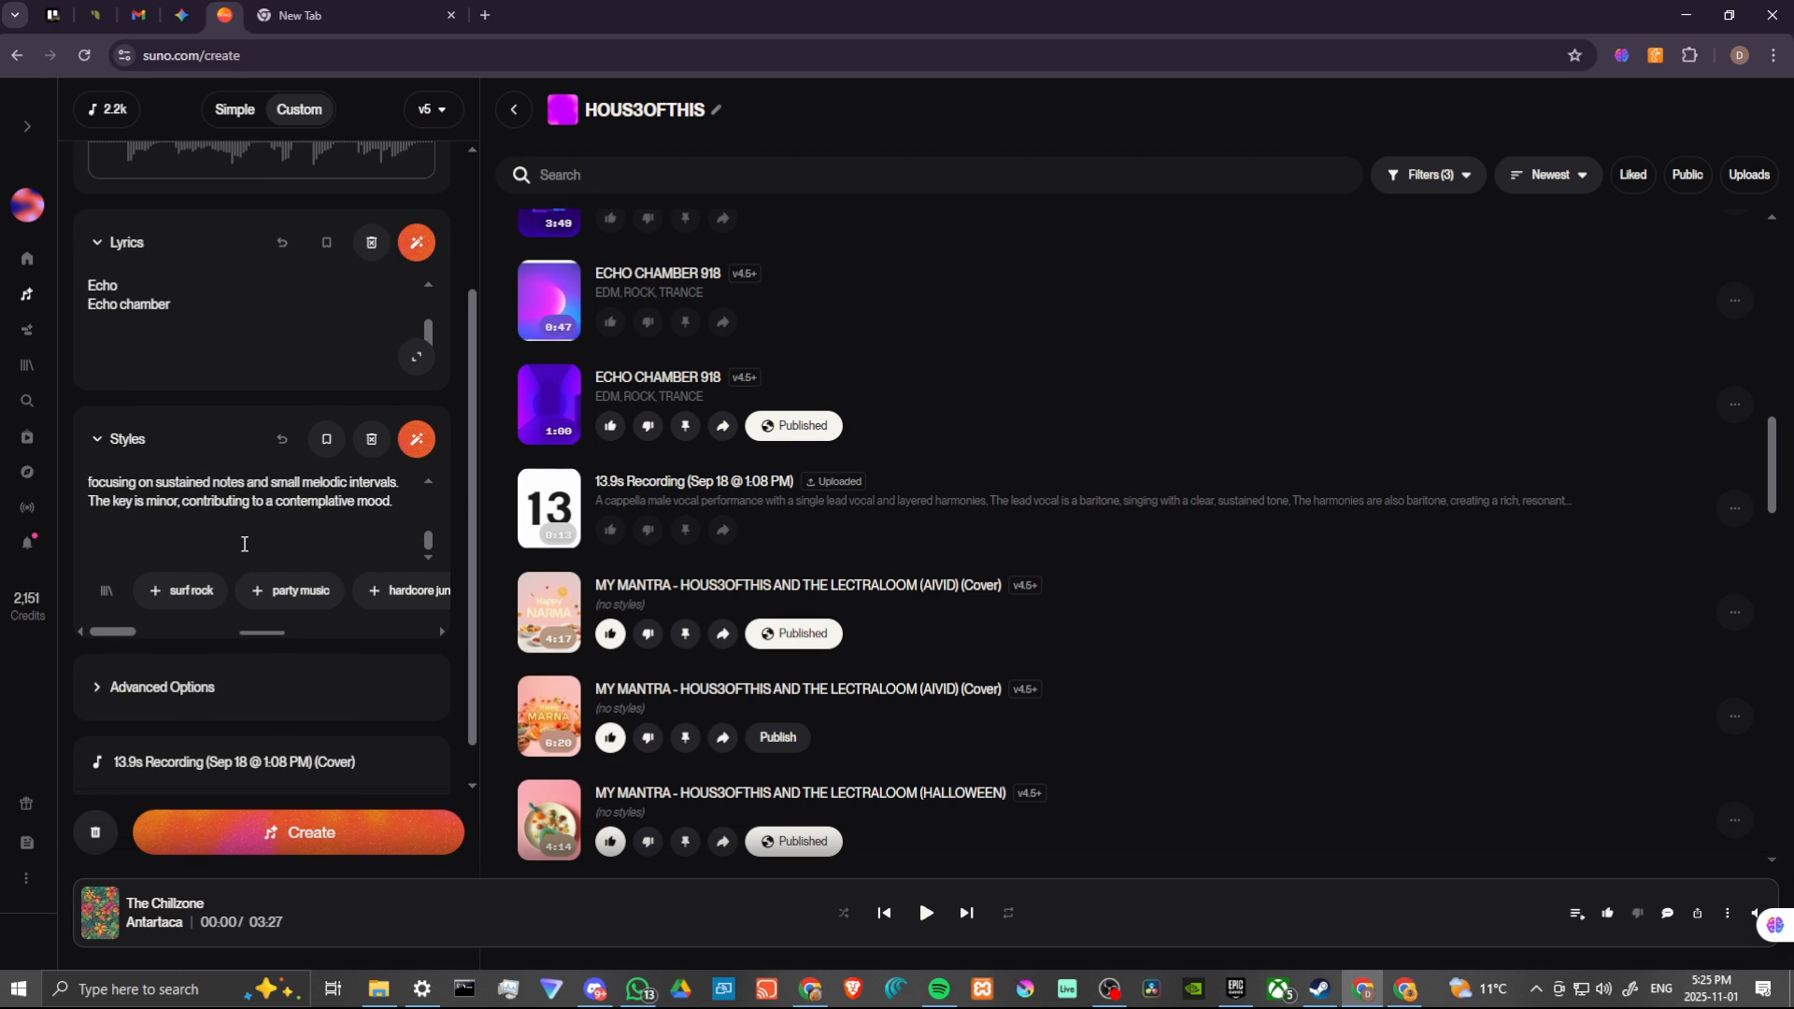
{"action": "scroll", "coordinate": [325, 575], "scroll_direction": "down", "scroll_amount": 1}
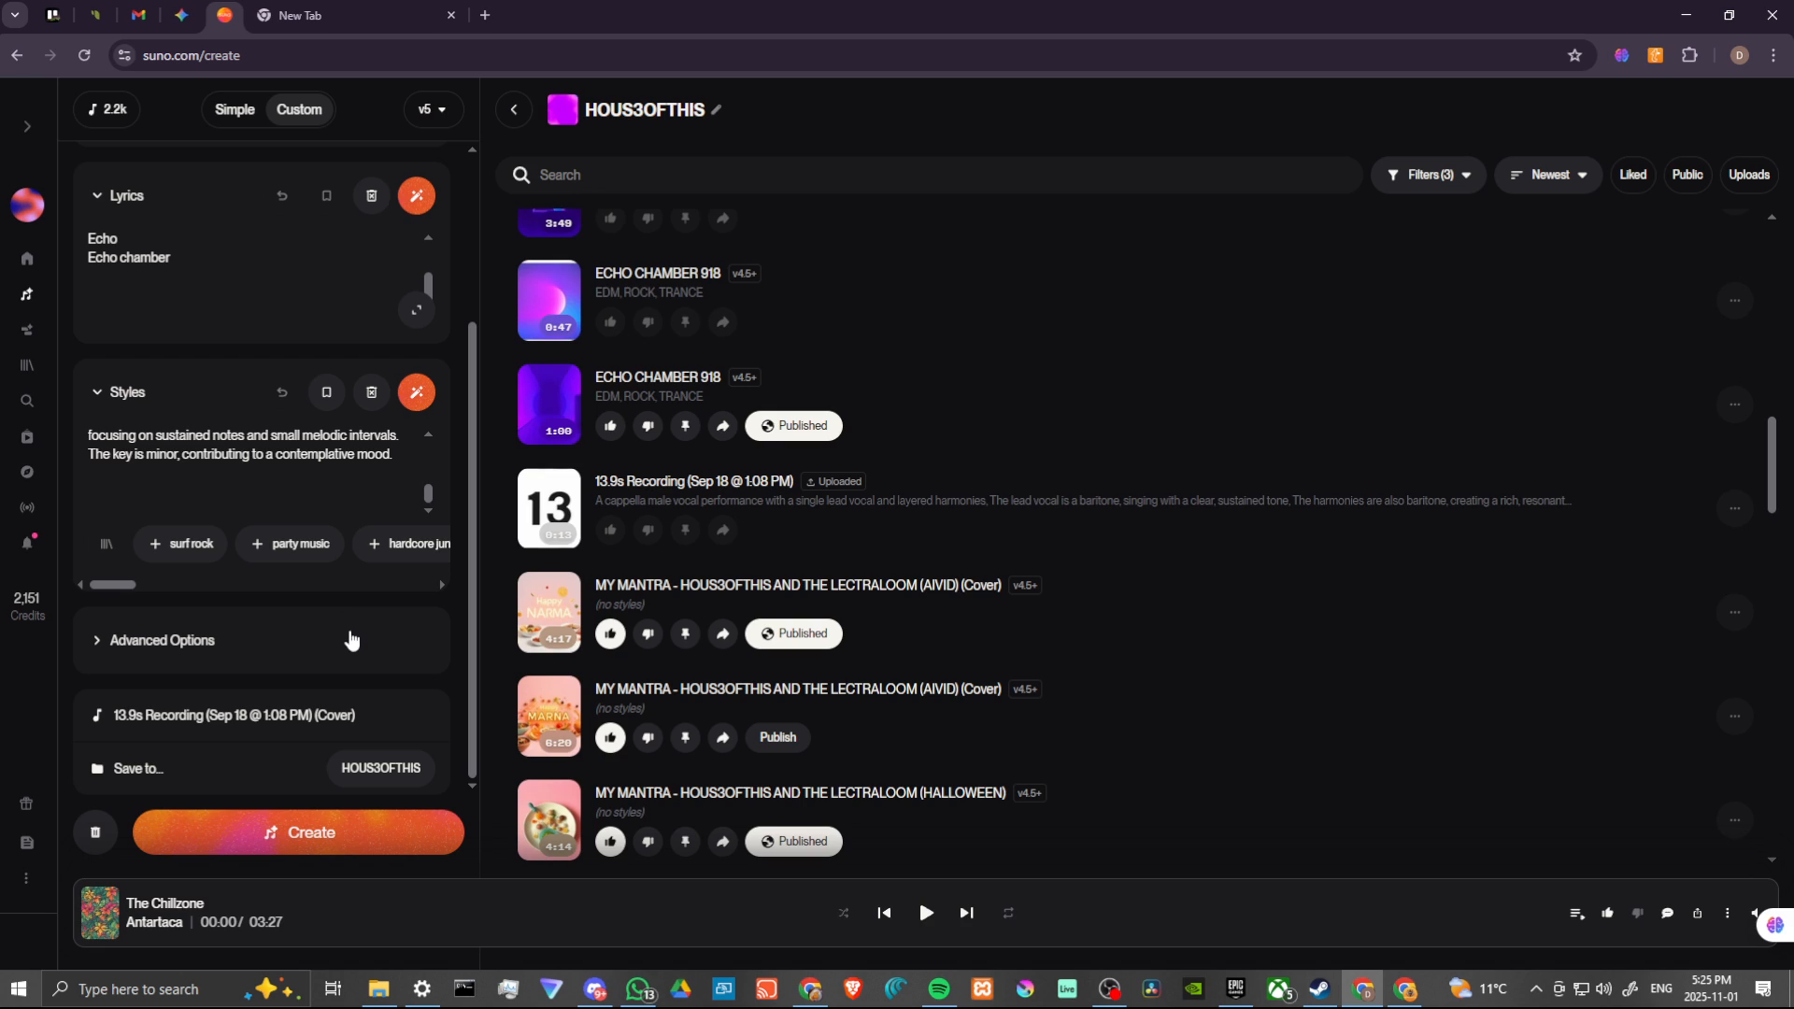
{"action": "scroll", "coordinate": [227, 314], "scroll_direction": "up", "scroll_amount": 1}
{"action": "scroll", "coordinate": [227, 314], "scroll_direction": "up", "scroll_amount": 1}
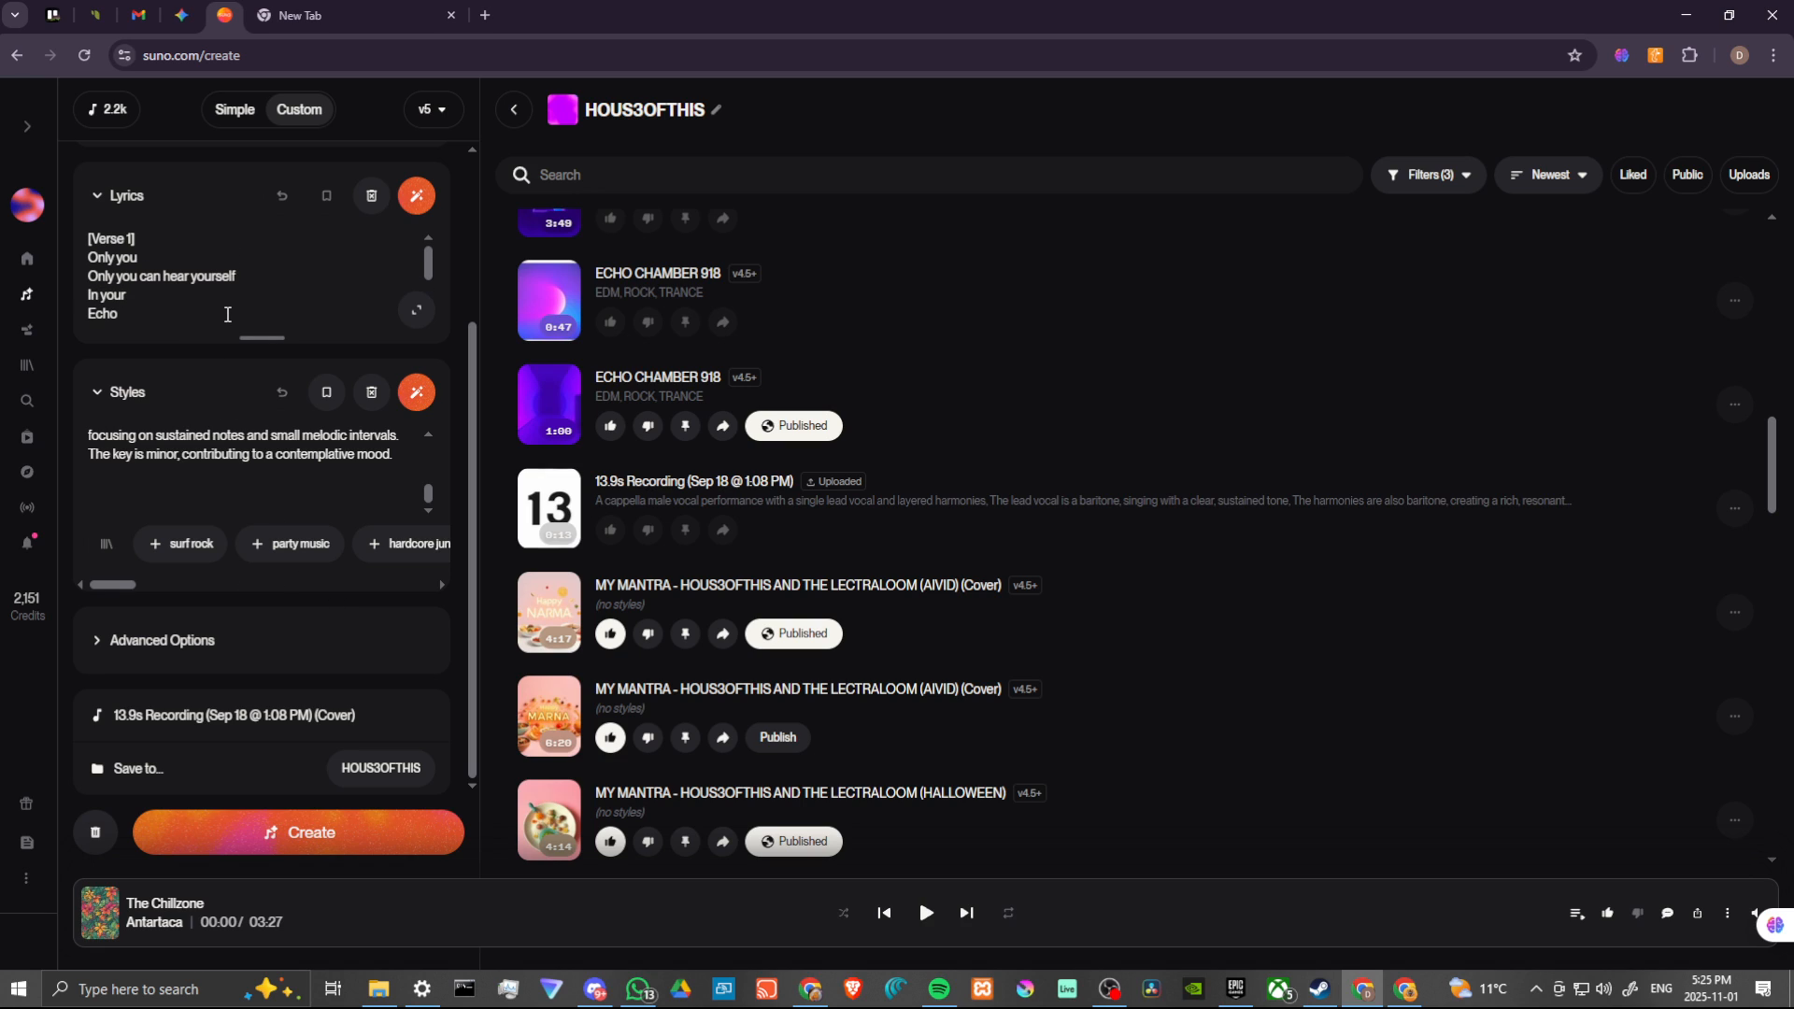
{"action": "scroll", "coordinate": [227, 314], "scroll_direction": "down", "scroll_amount": 2}
{"action": "scroll", "coordinate": [187, 289], "scroll_direction": "up", "scroll_amount": 5}
{"action": "scroll", "coordinate": [222, 292], "scroll_direction": "up", "scroll_amount": 3}
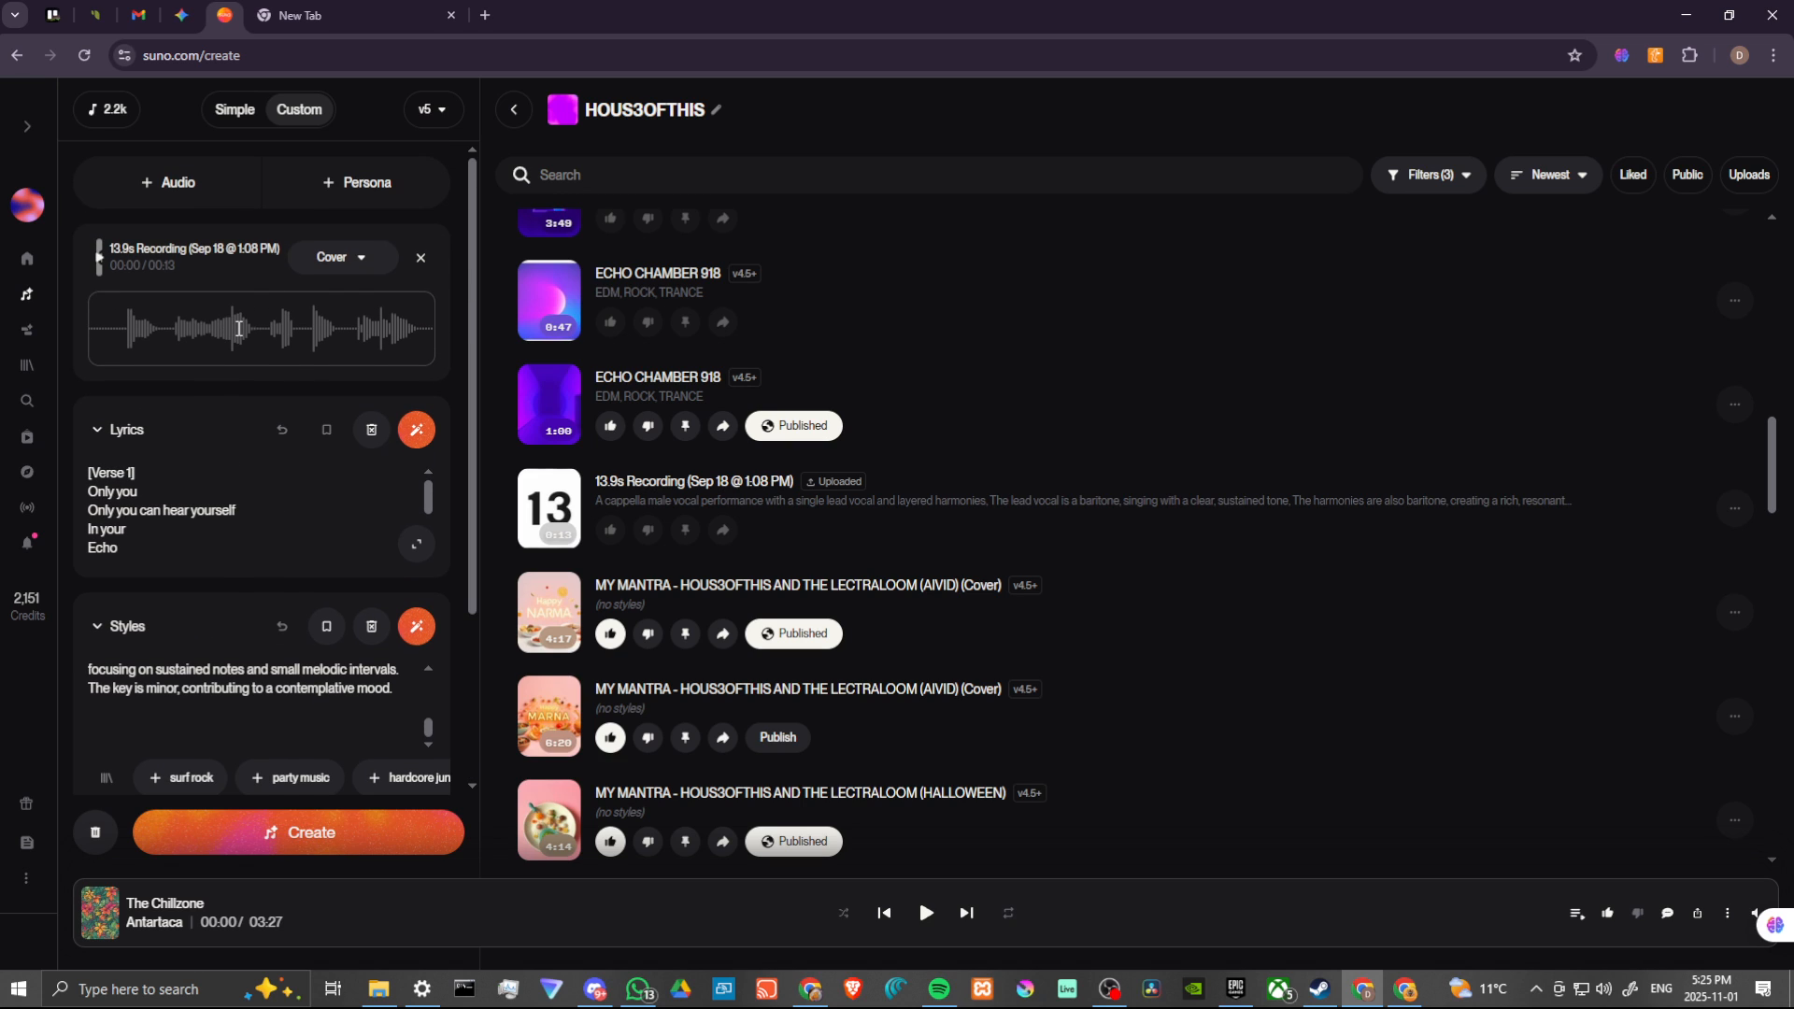
{"action": "scroll", "coordinate": [240, 328], "scroll_direction": "down", "scroll_amount": 2}
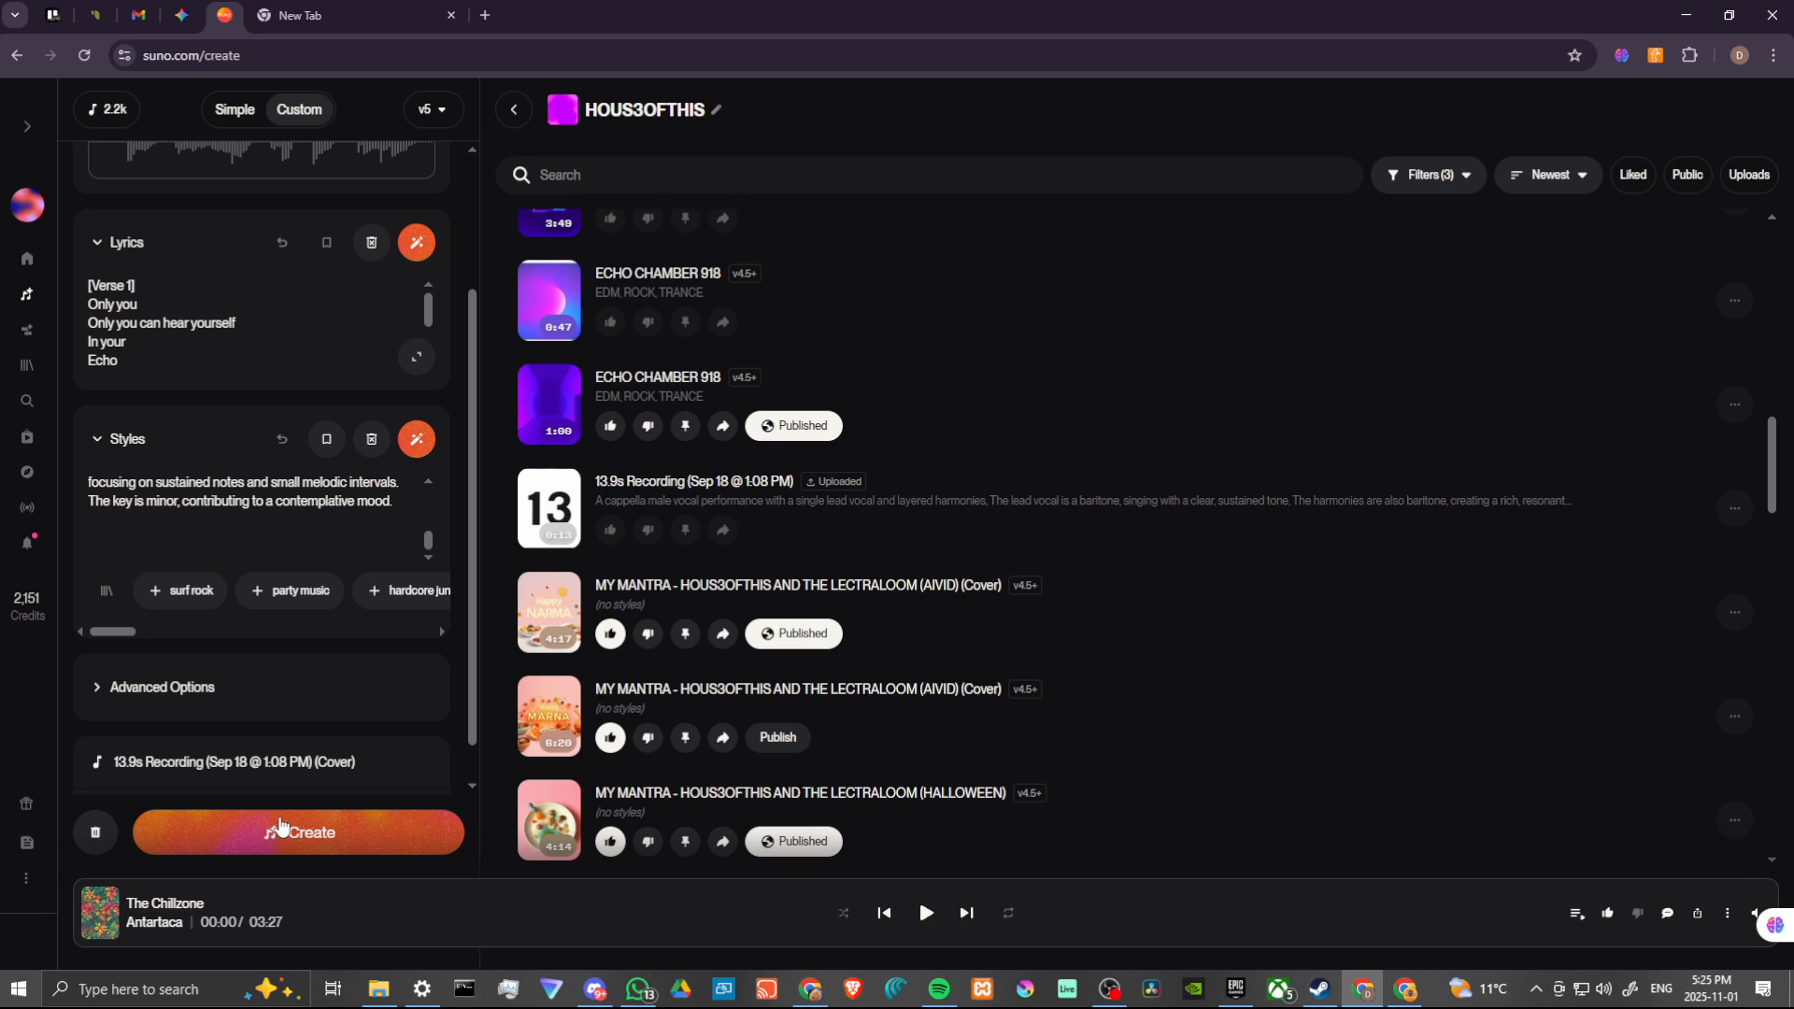
Generate the cover of the 13.9s recording and show the new clips in the workspace list.
{"action": "left_click", "coordinate": [281, 826]}
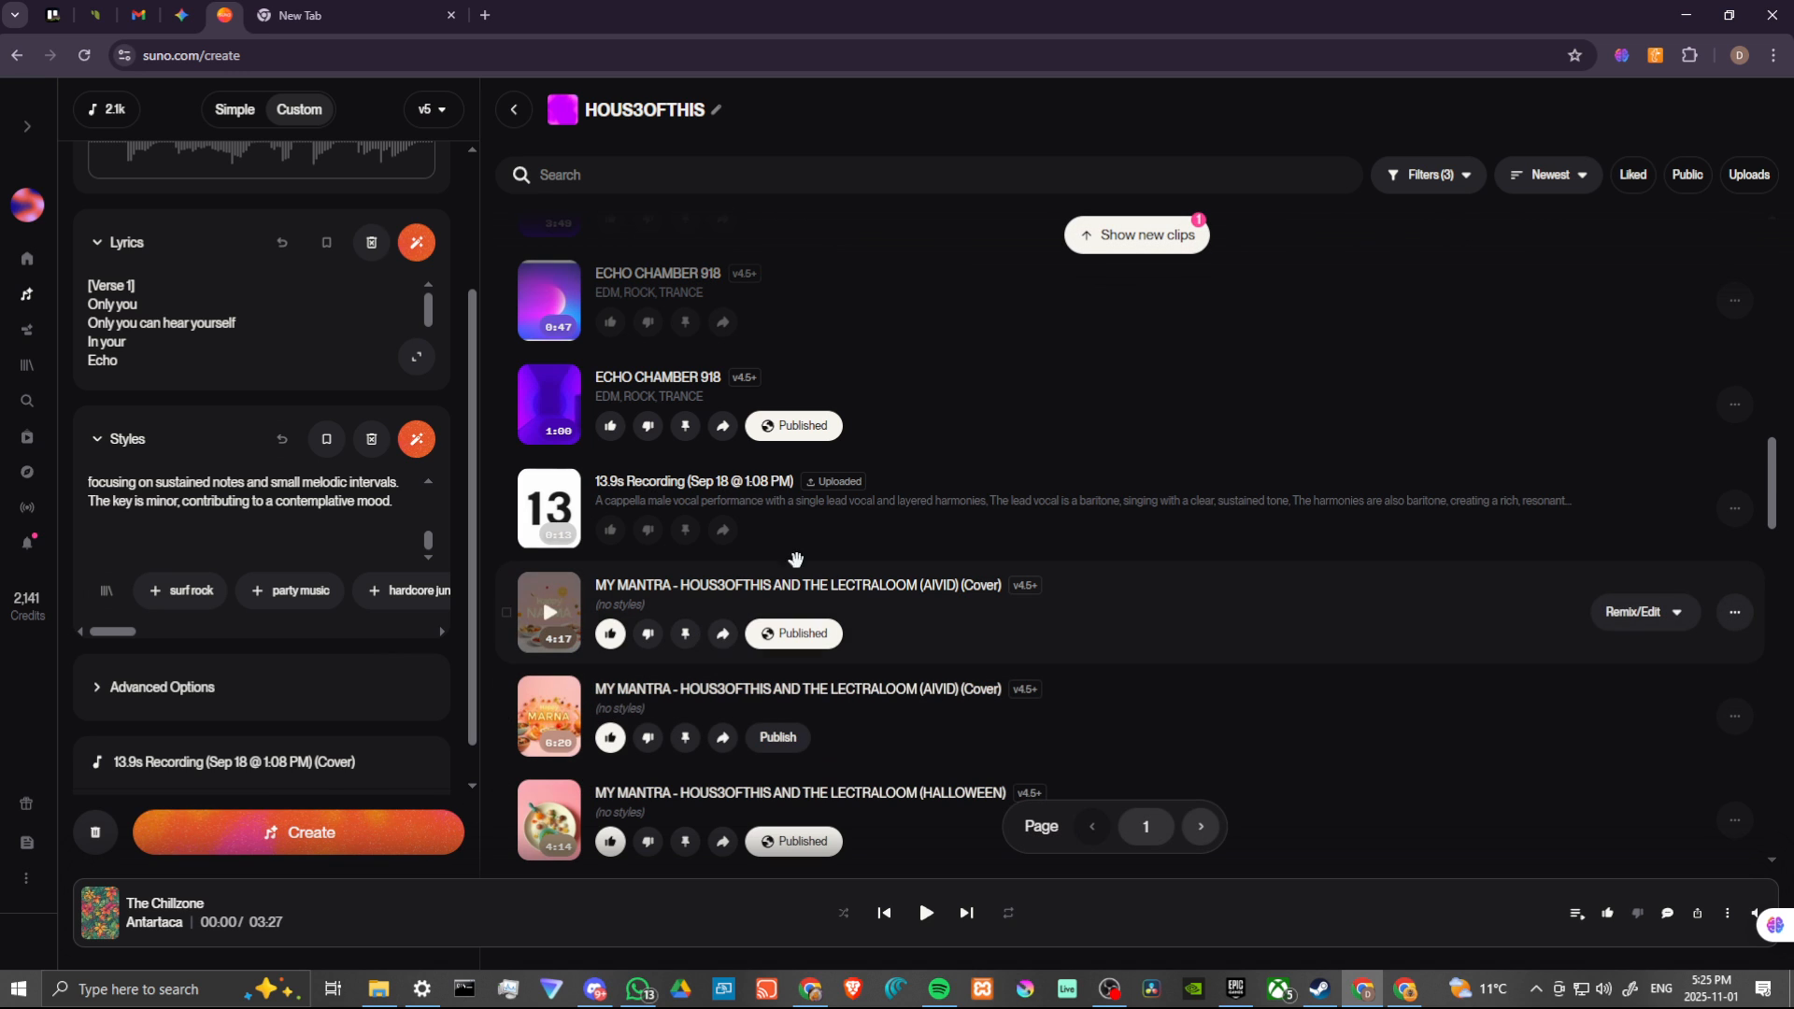
{"action": "left_click", "coordinate": [1133, 239]}
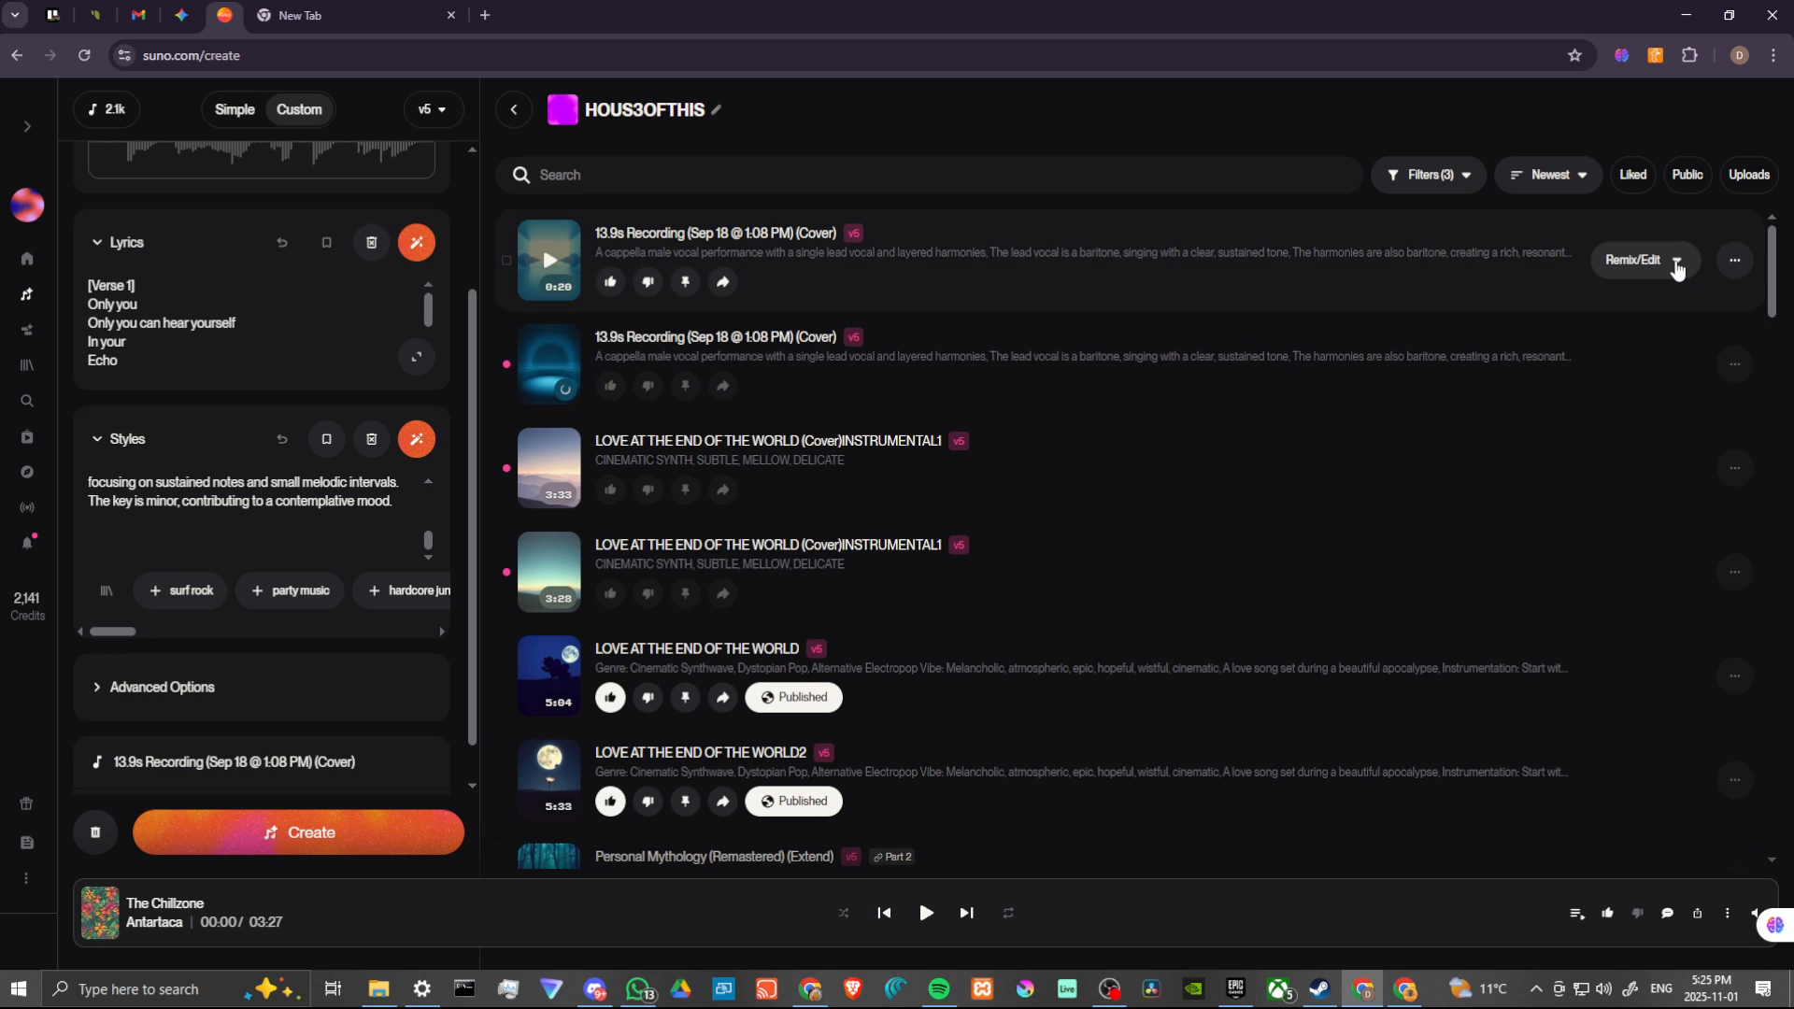
Examine the Remix/Edit choices and the additional song actions available for the first generated cover.
{"action": "left_click", "coordinate": [1677, 262]}
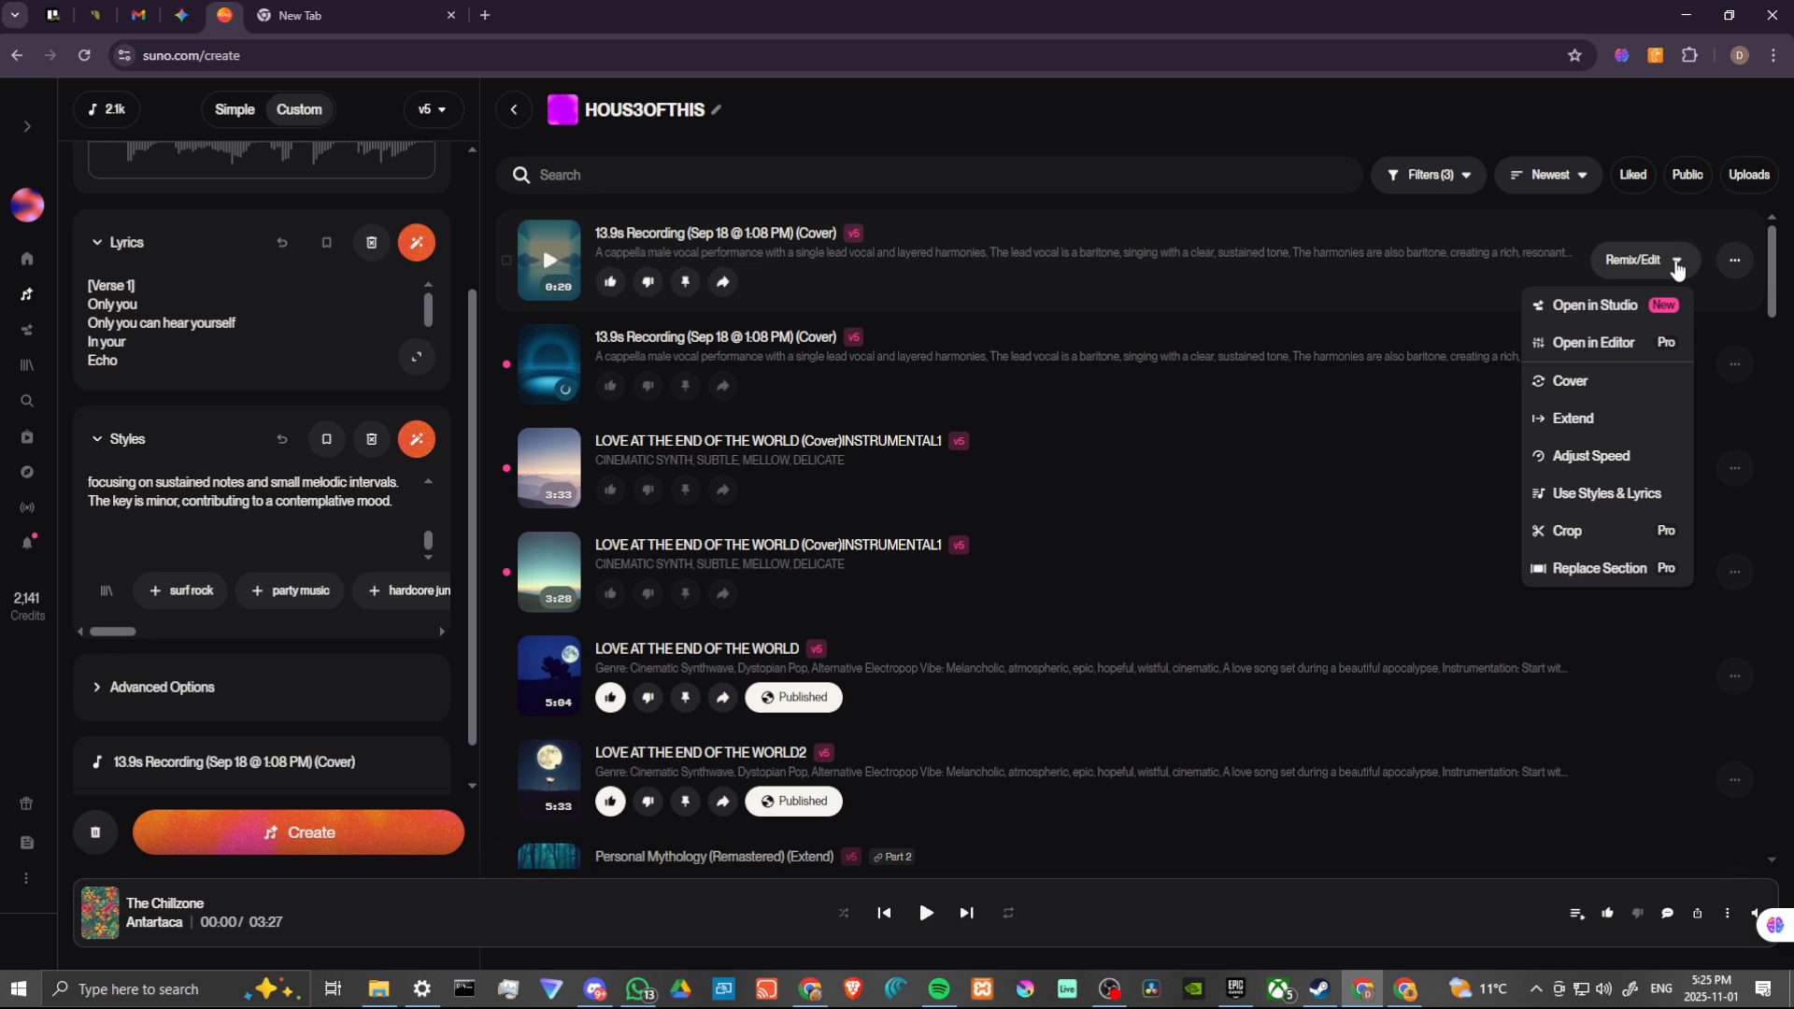
{"action": "left_click", "coordinate": [1733, 264]}
{"action": "left_click", "coordinate": [1733, 266]}
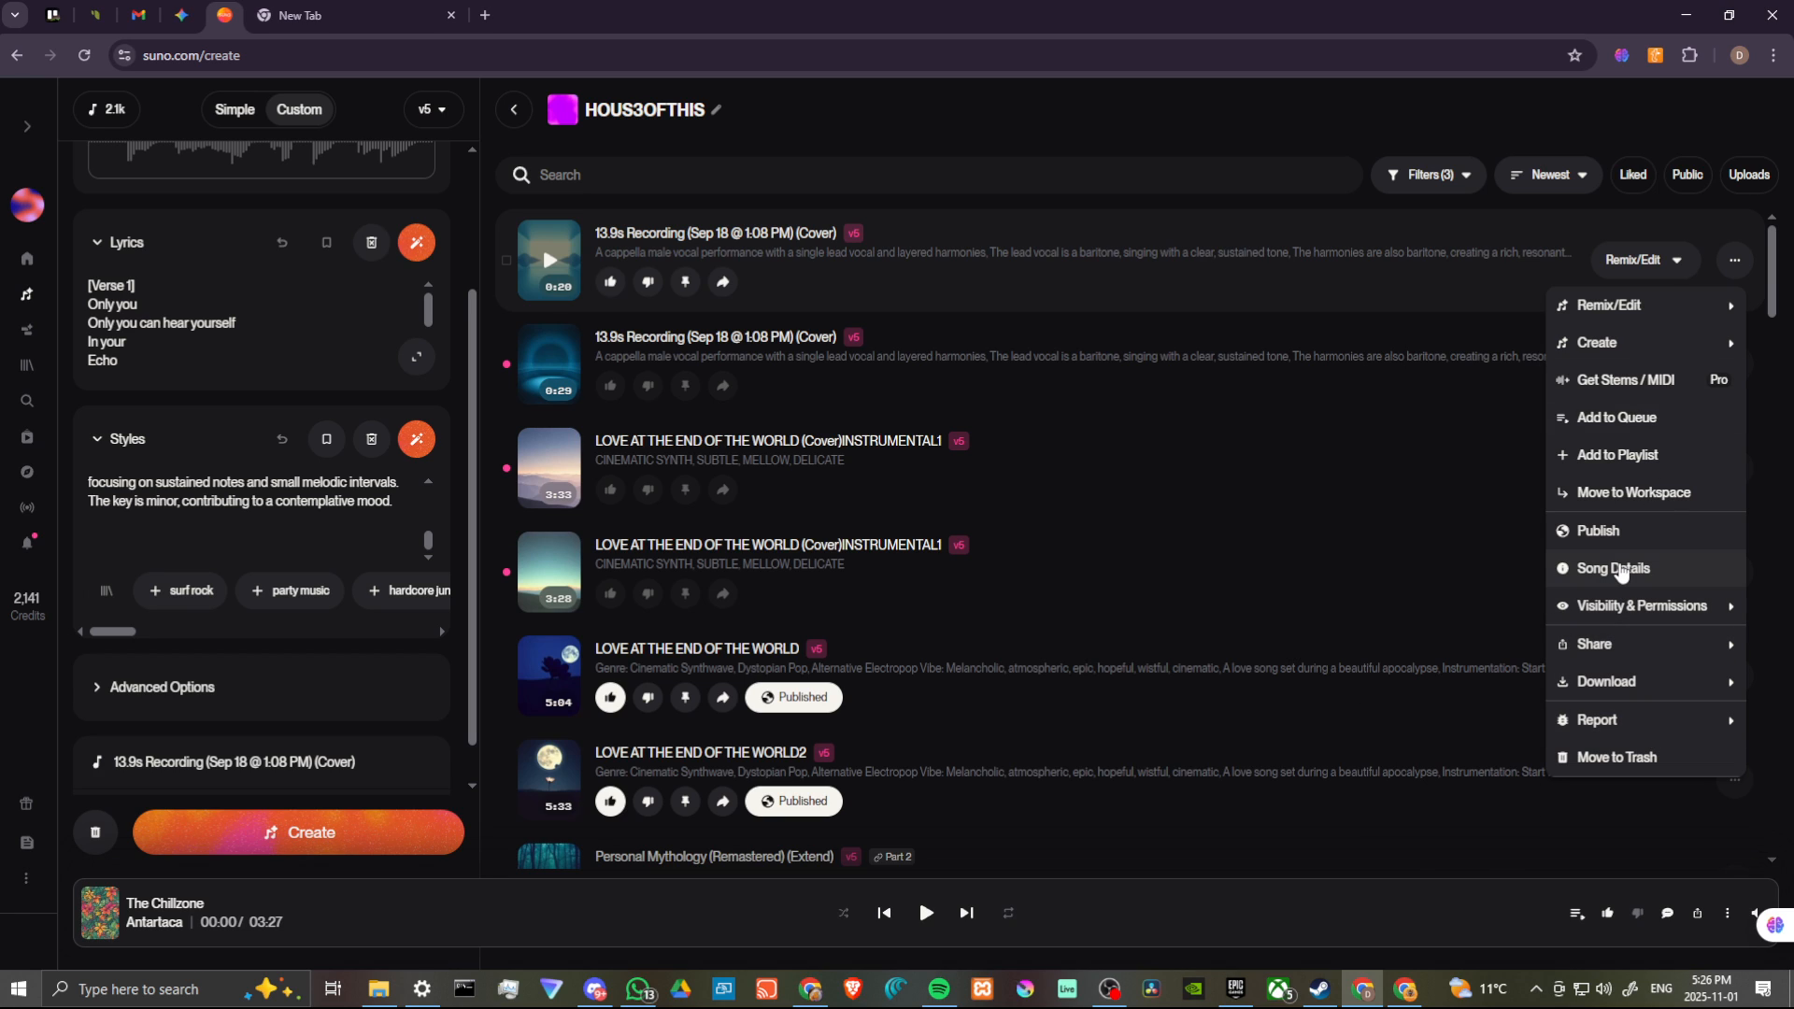
{"action": "left_click", "coordinate": [922, 140]}
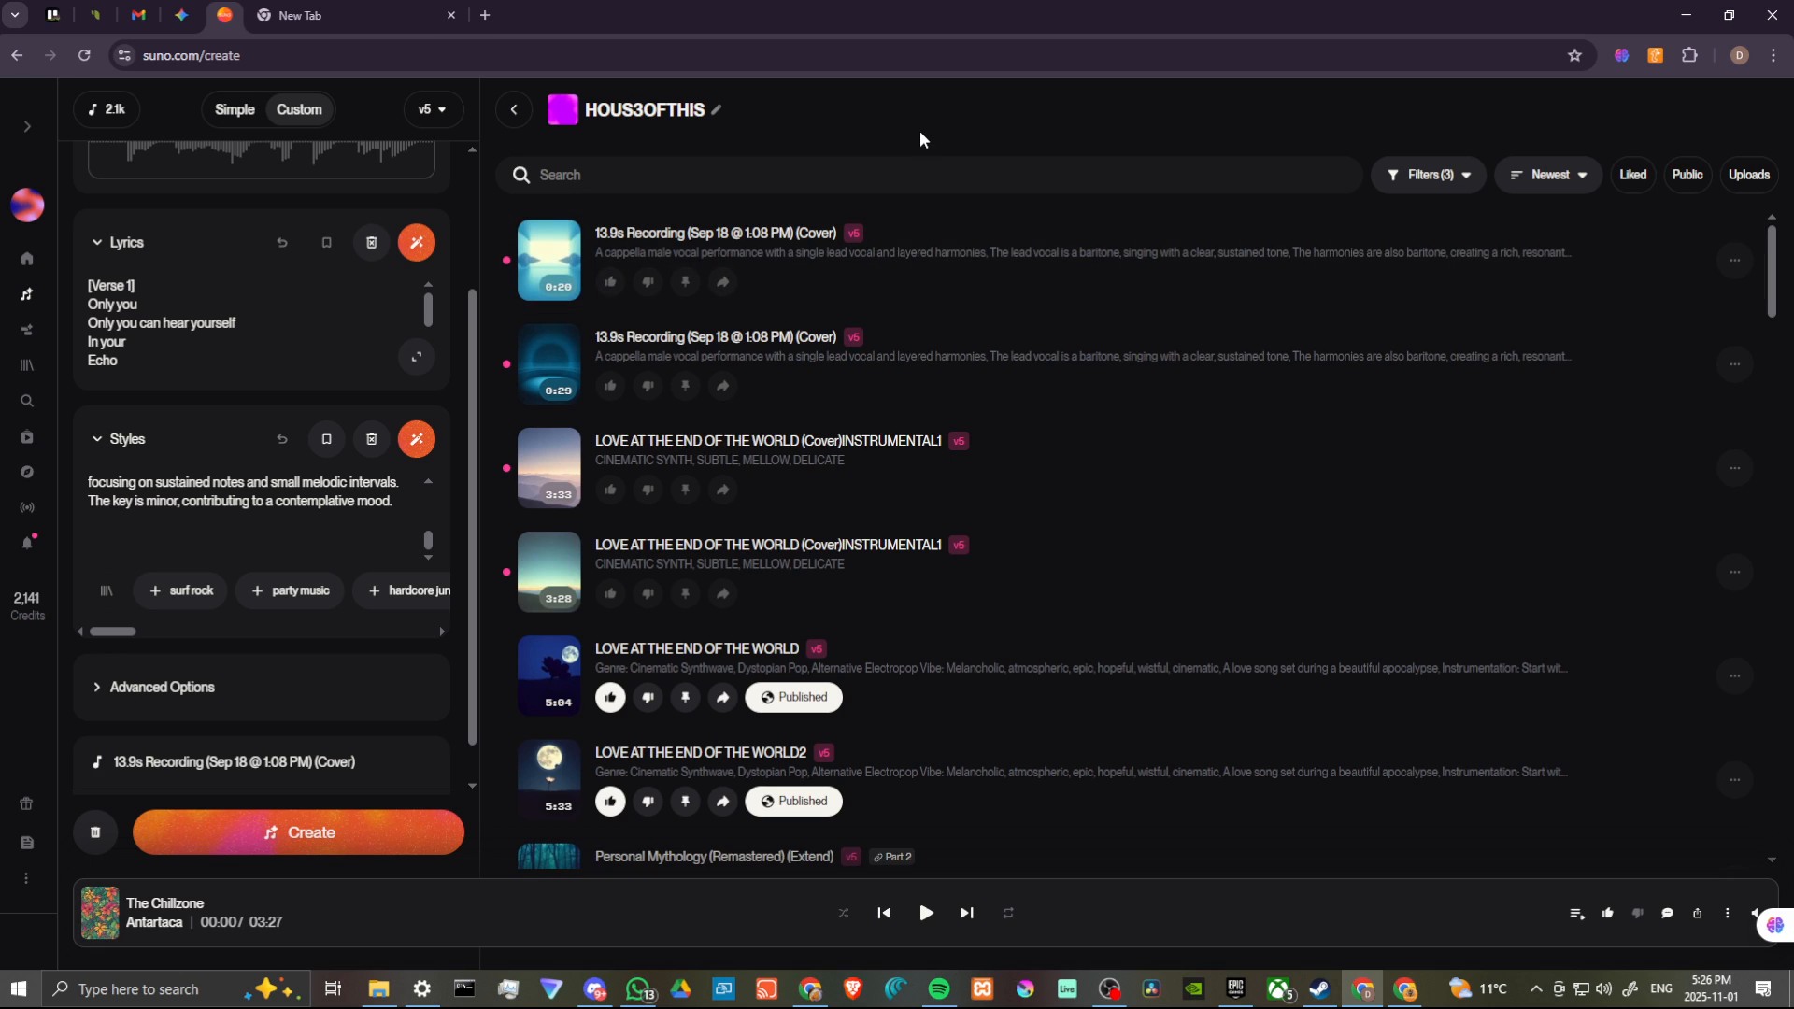
{"action": "scroll", "coordinate": [232, 400], "scroll_direction": "up", "scroll_amount": 2}
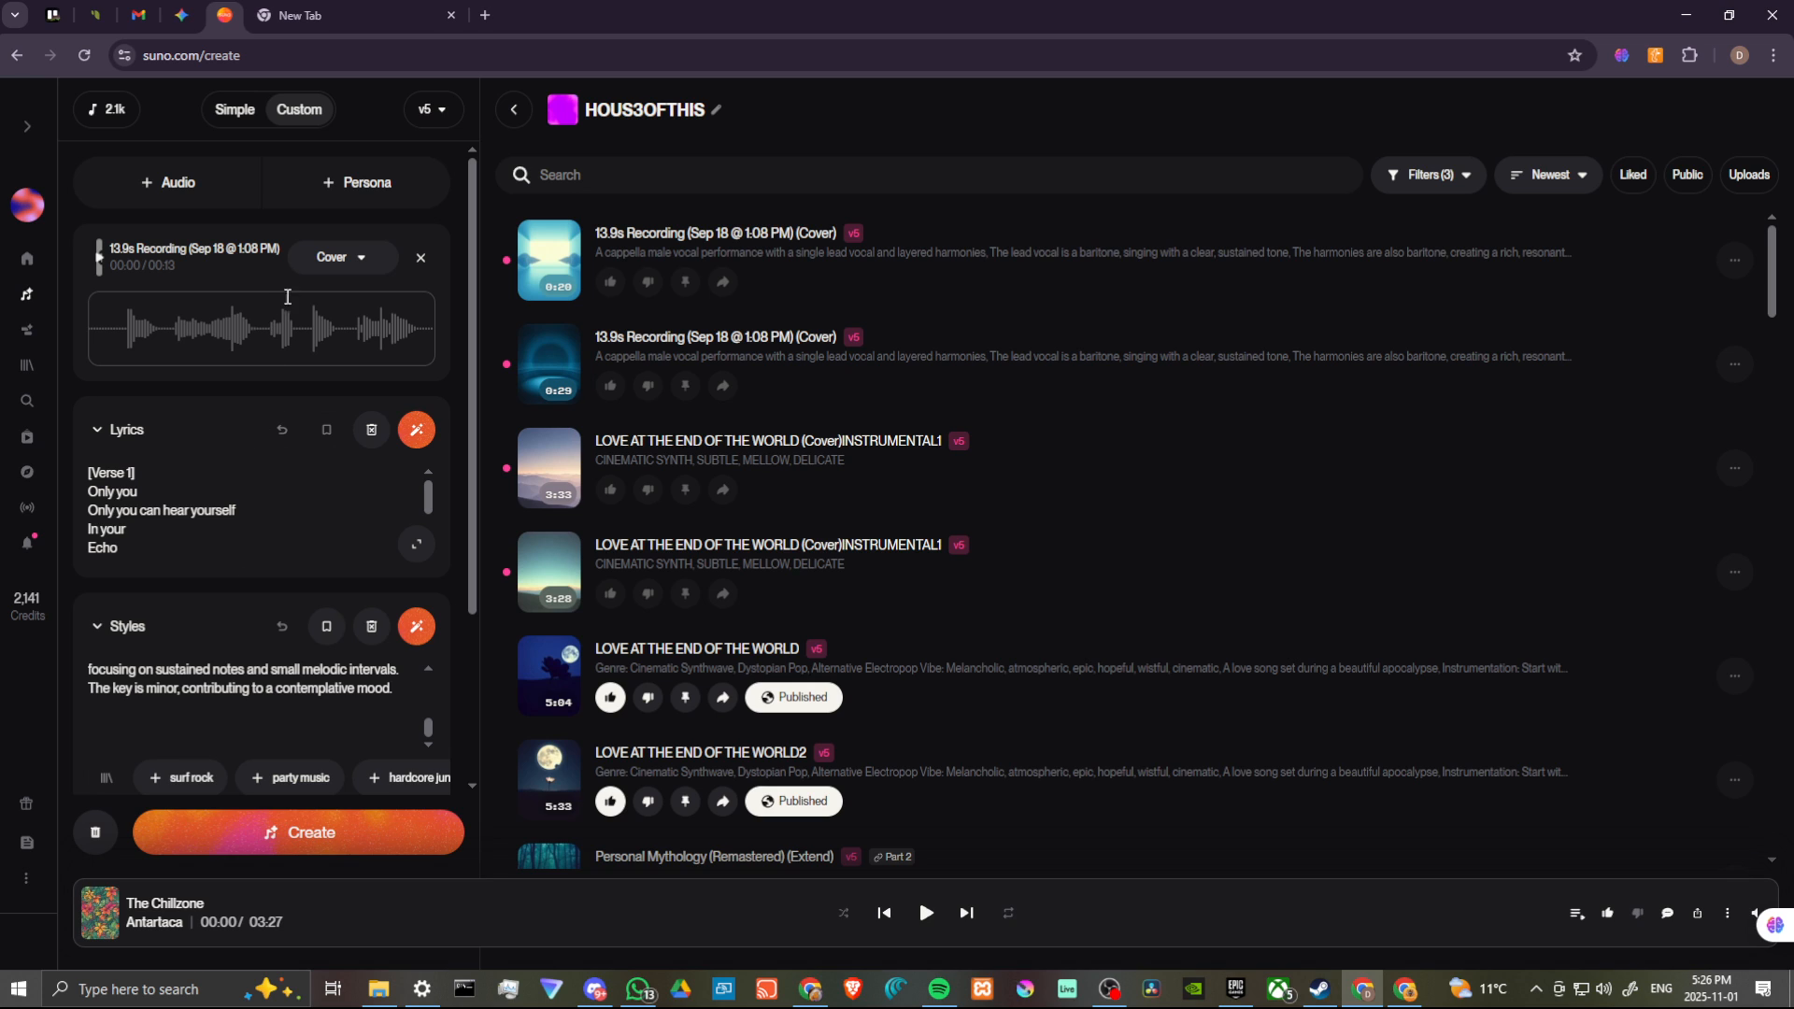
Try setting up a new public persona based on the first 13.9s Recording cover, enter a persona name, and discard it.
{"action": "left_click", "coordinate": [378, 194]}
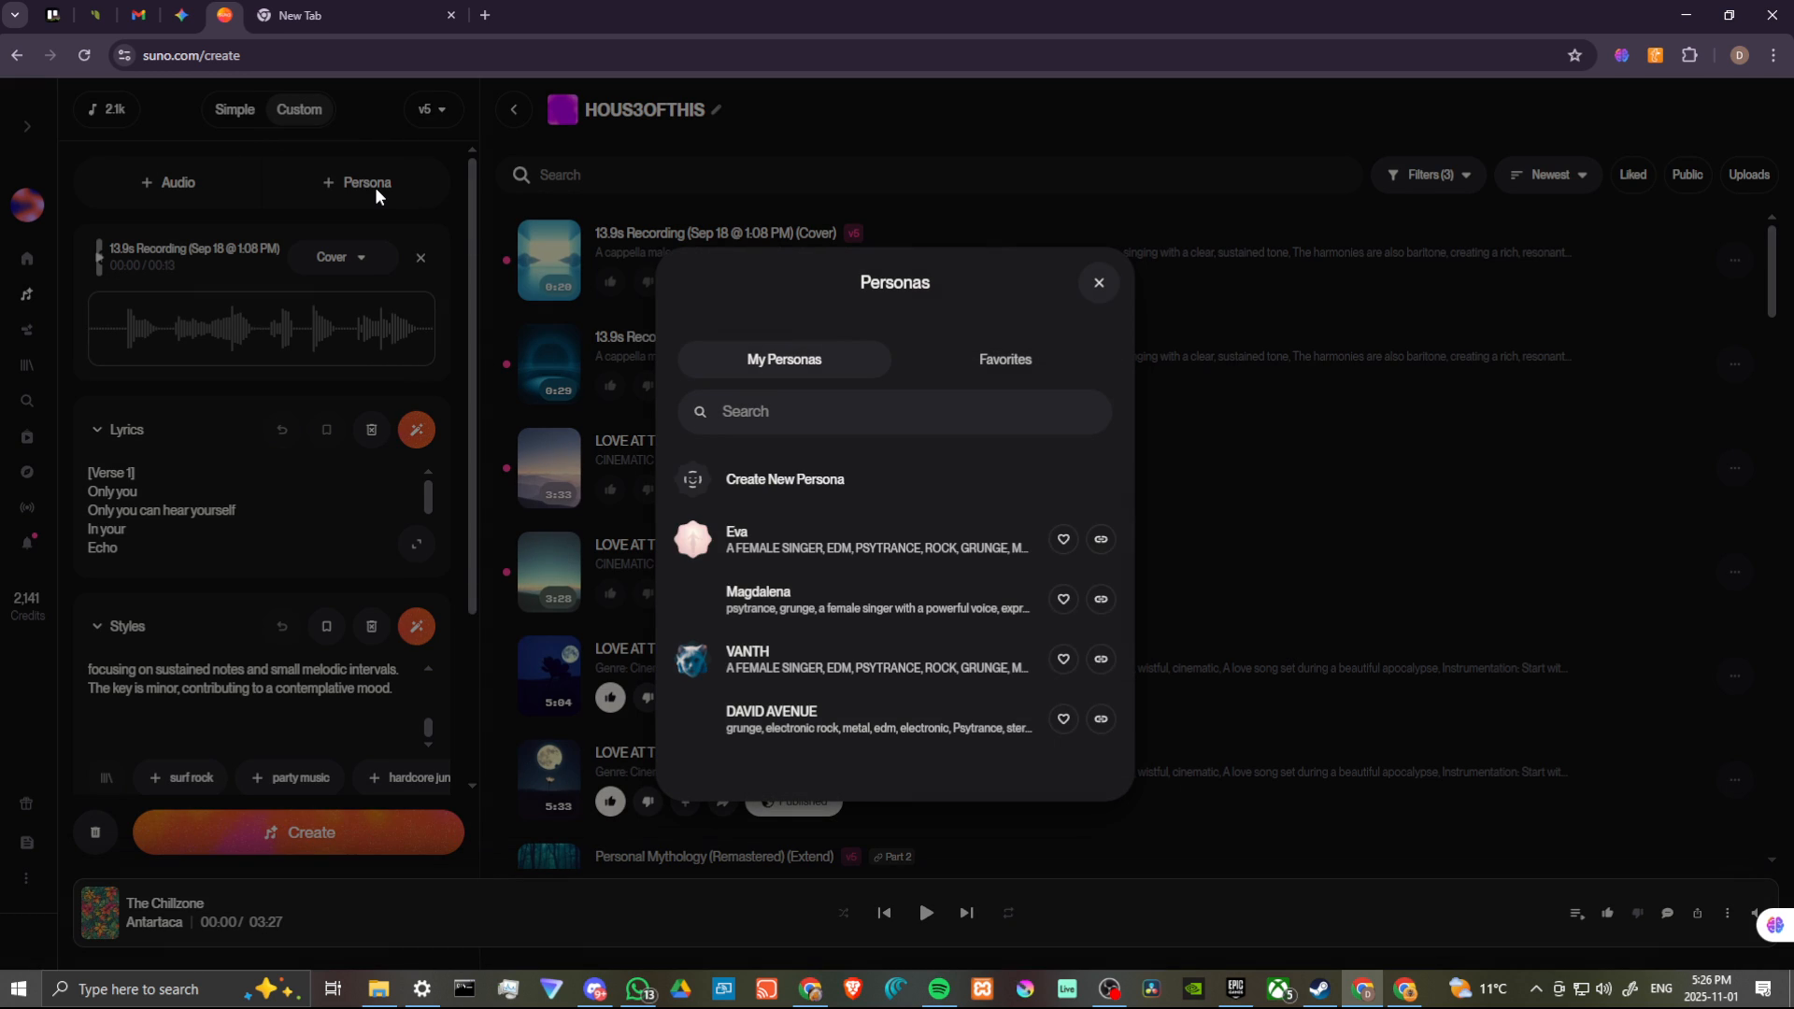
{"action": "left_click", "coordinate": [831, 493]}
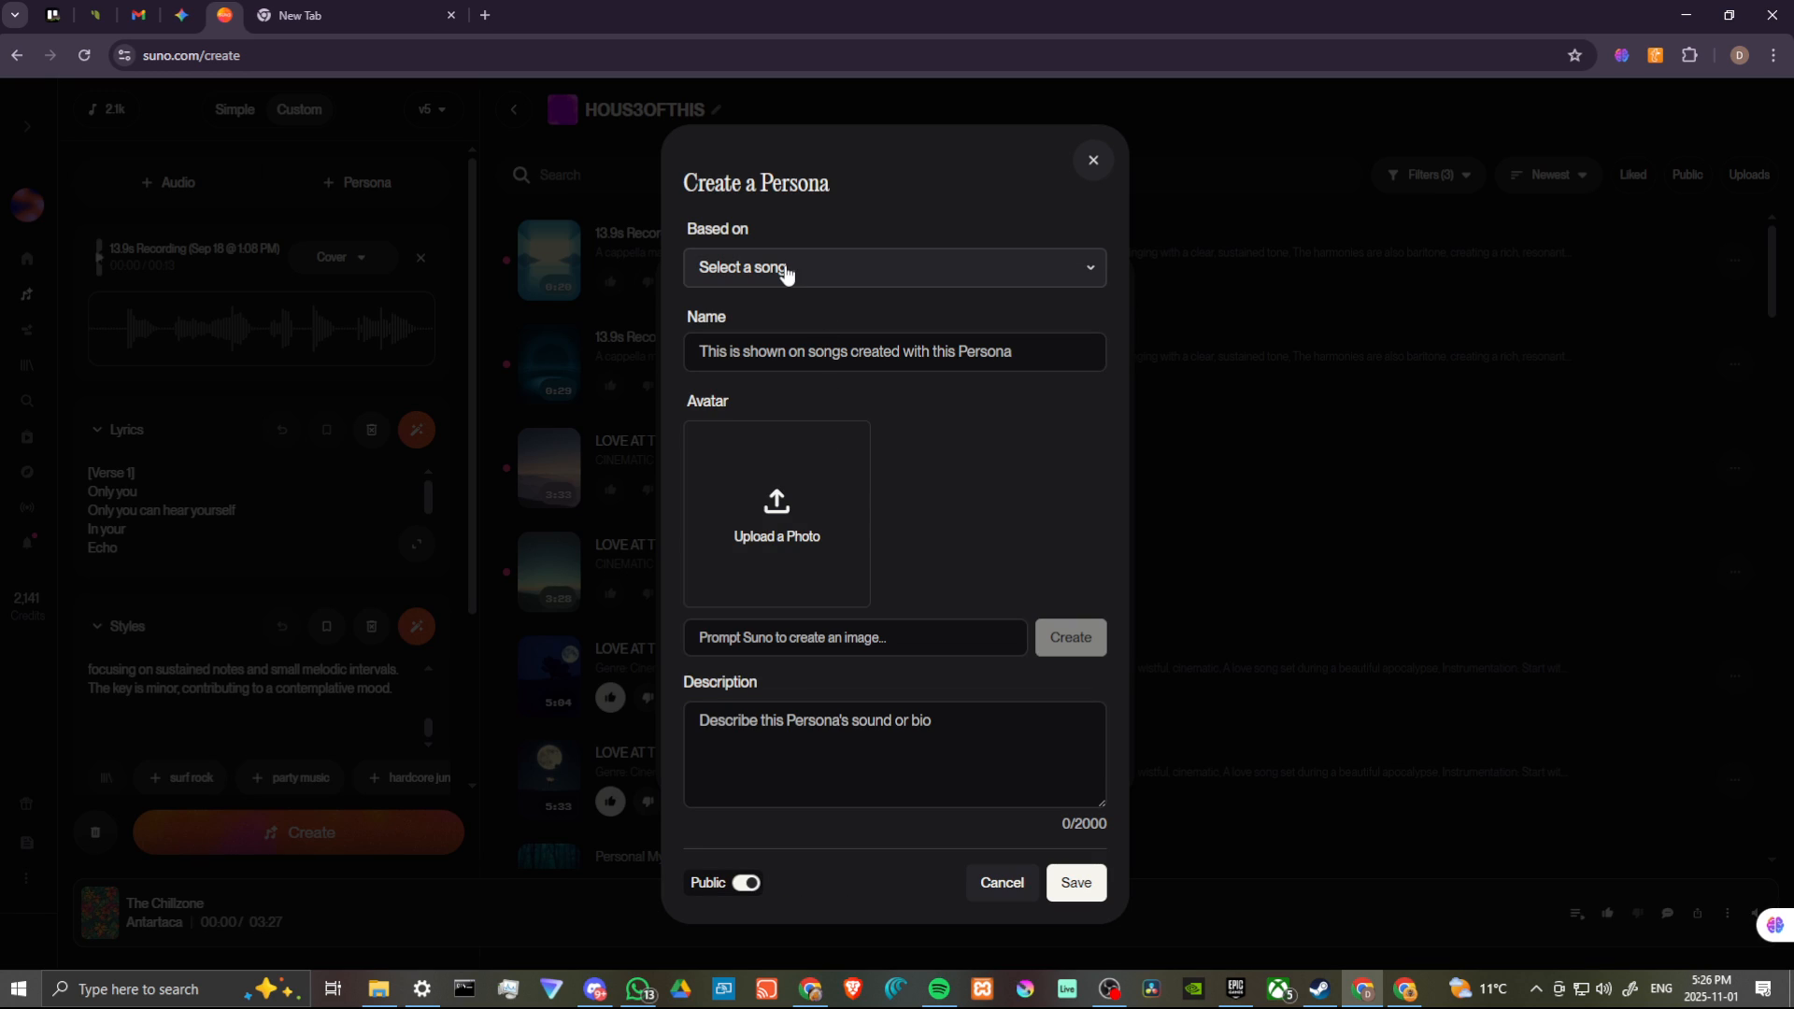
{"action": "left_click", "coordinate": [1088, 271]}
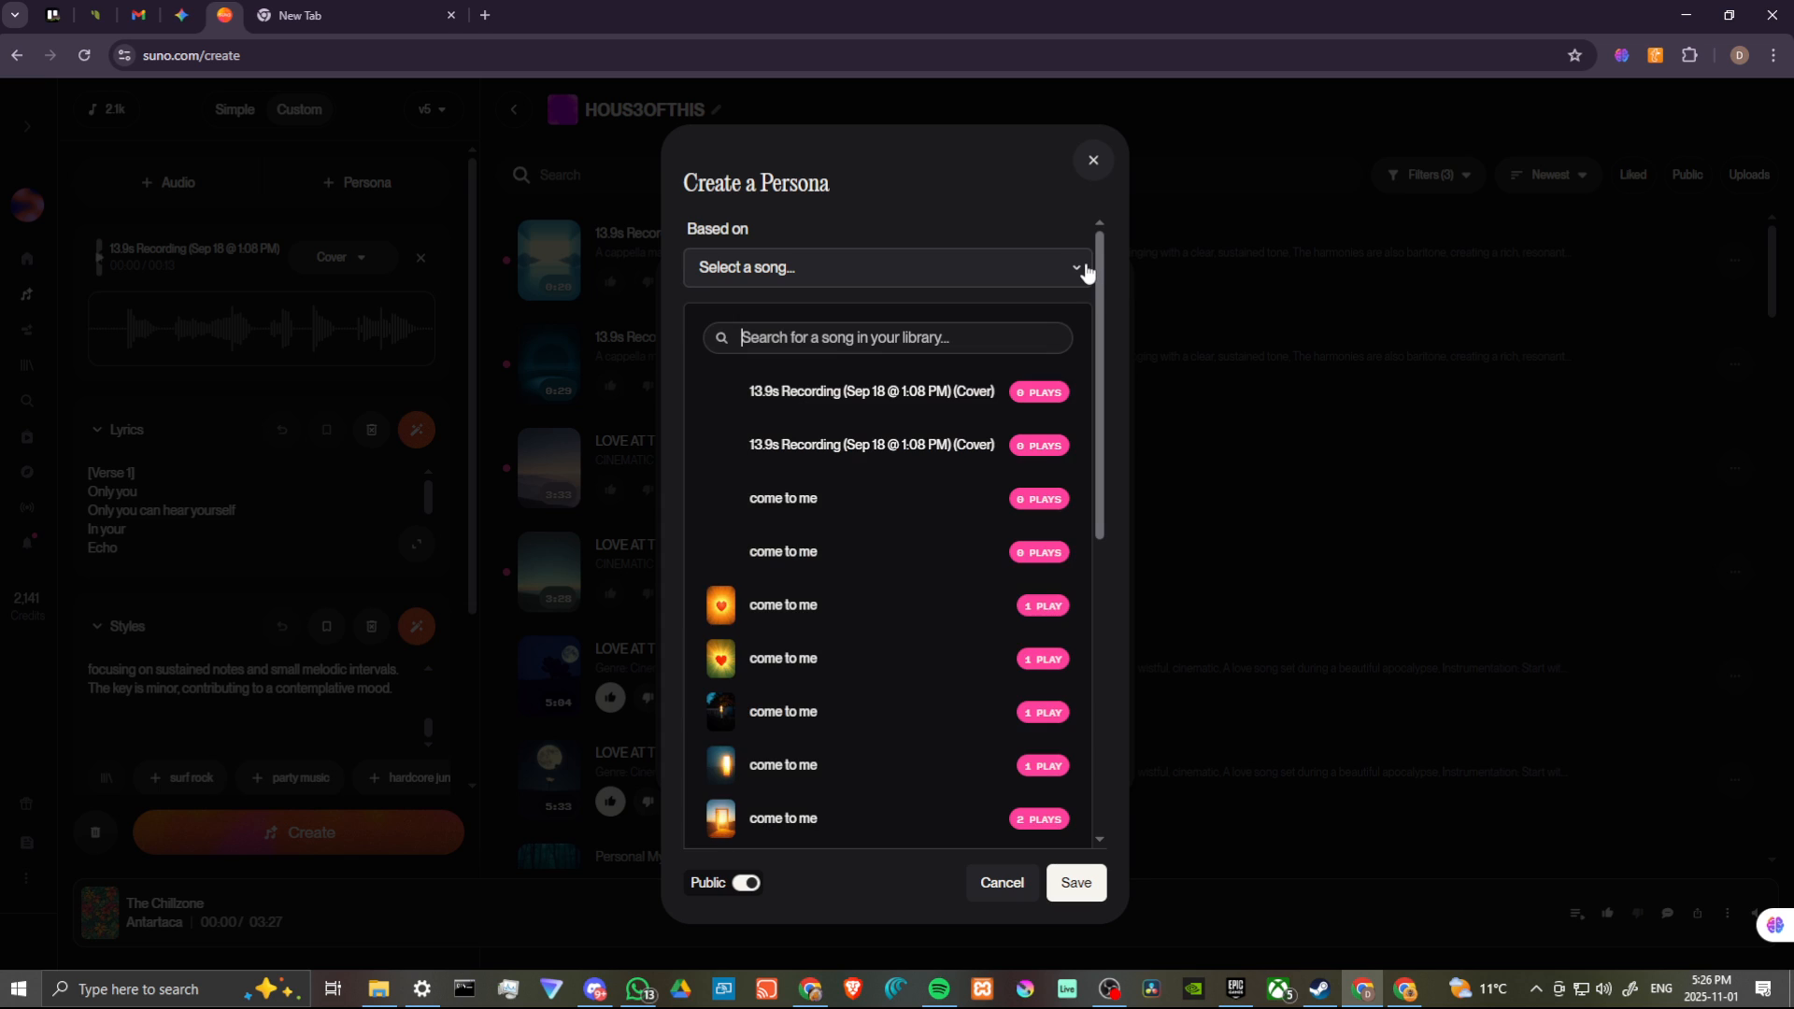
{"action": "left_click", "coordinate": [854, 393]}
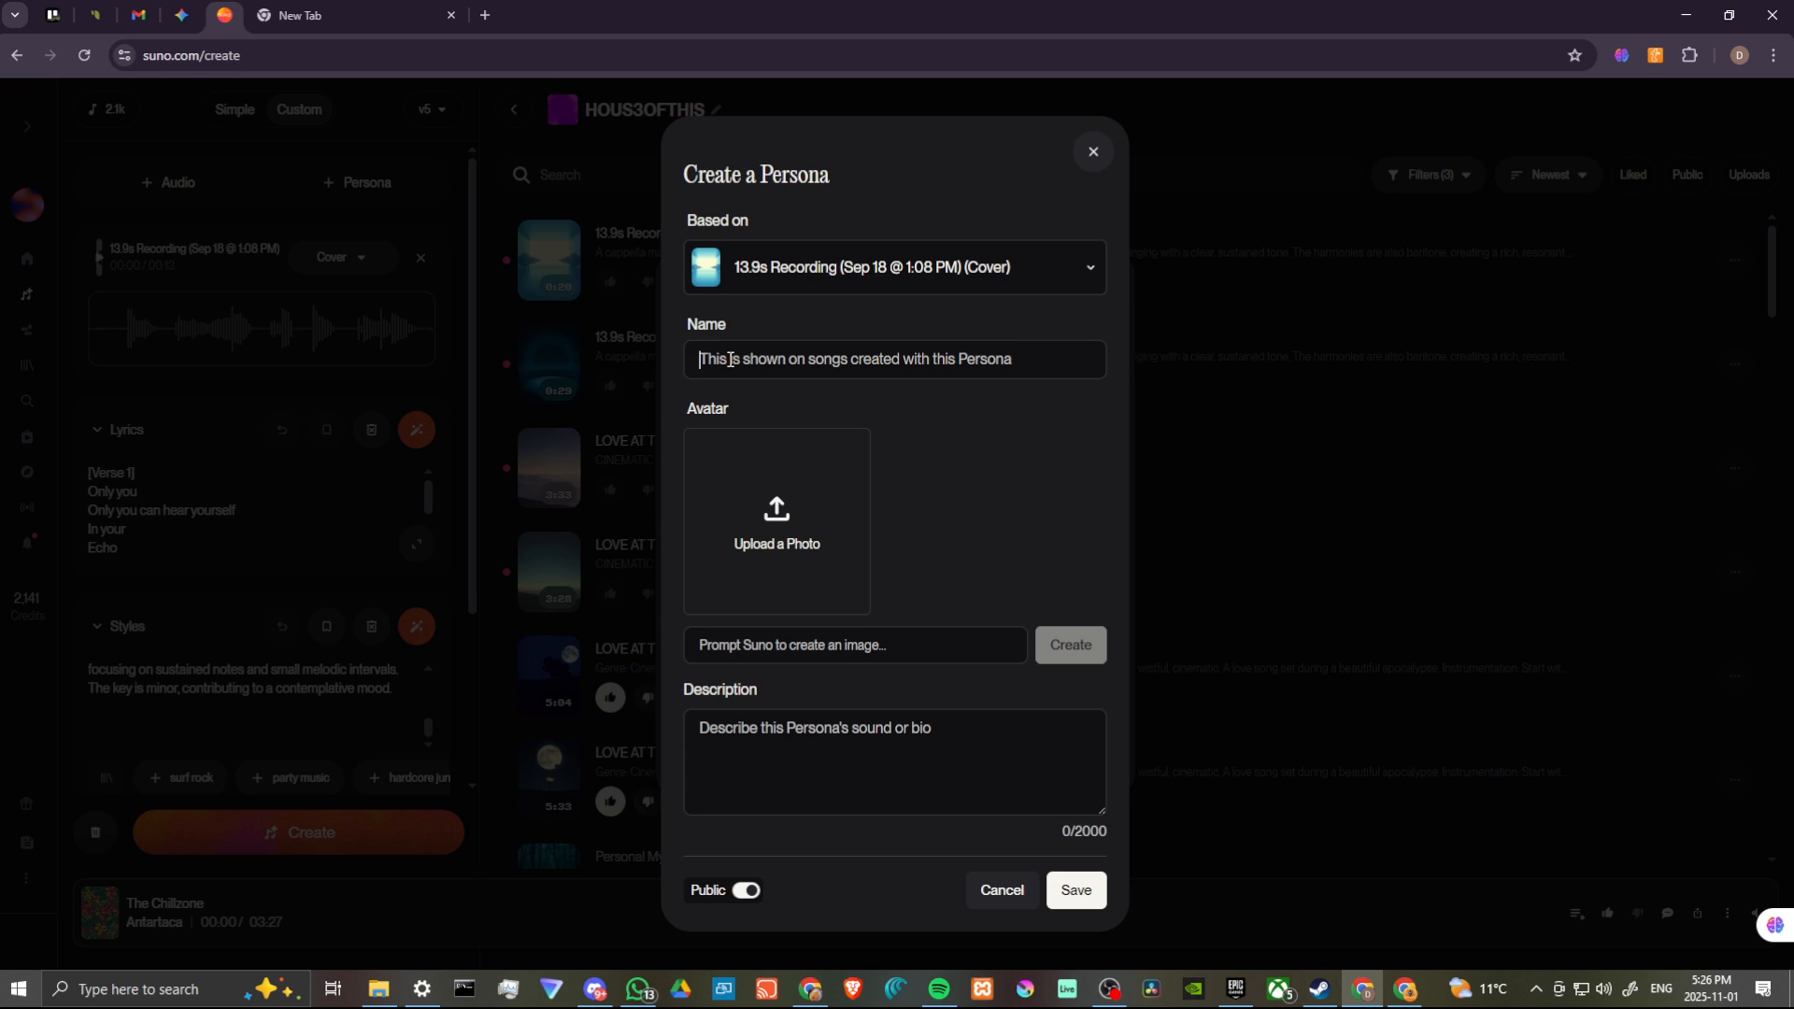
{"action": "type", "text": "Jane"}
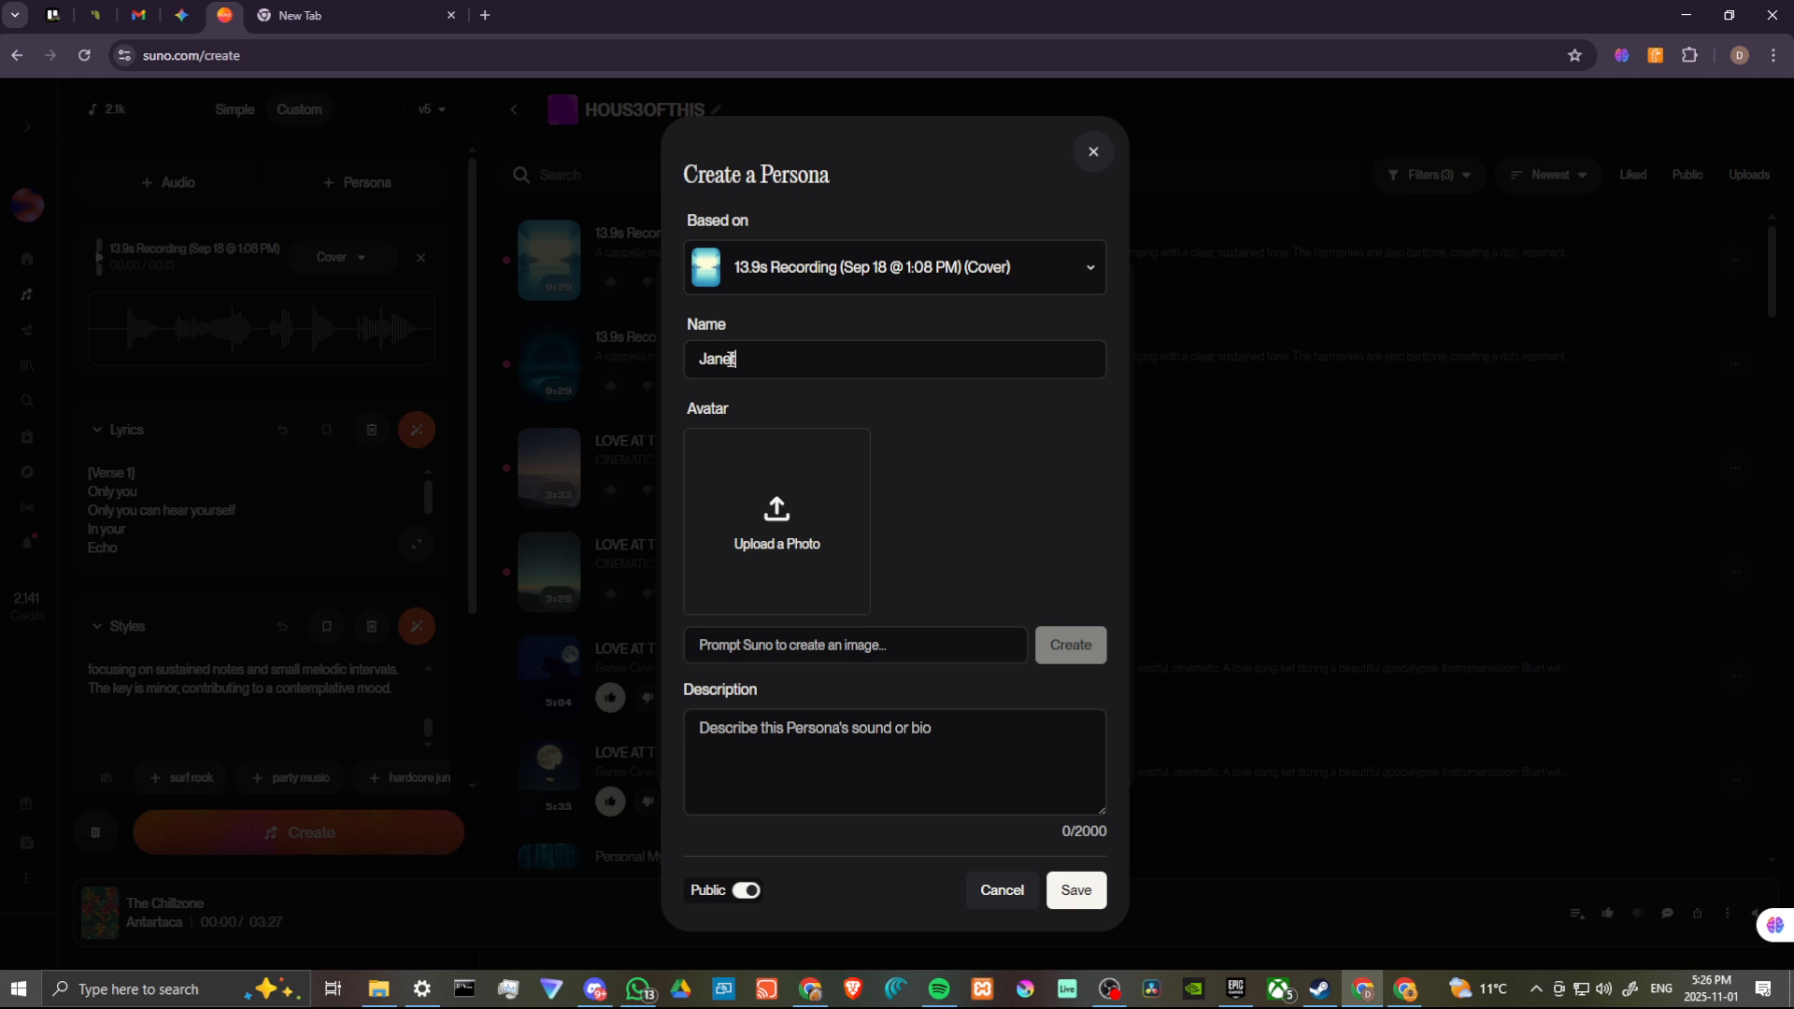
{"action": "type", "text": "t"}
{"action": "left_click", "coordinate": [1001, 898]}
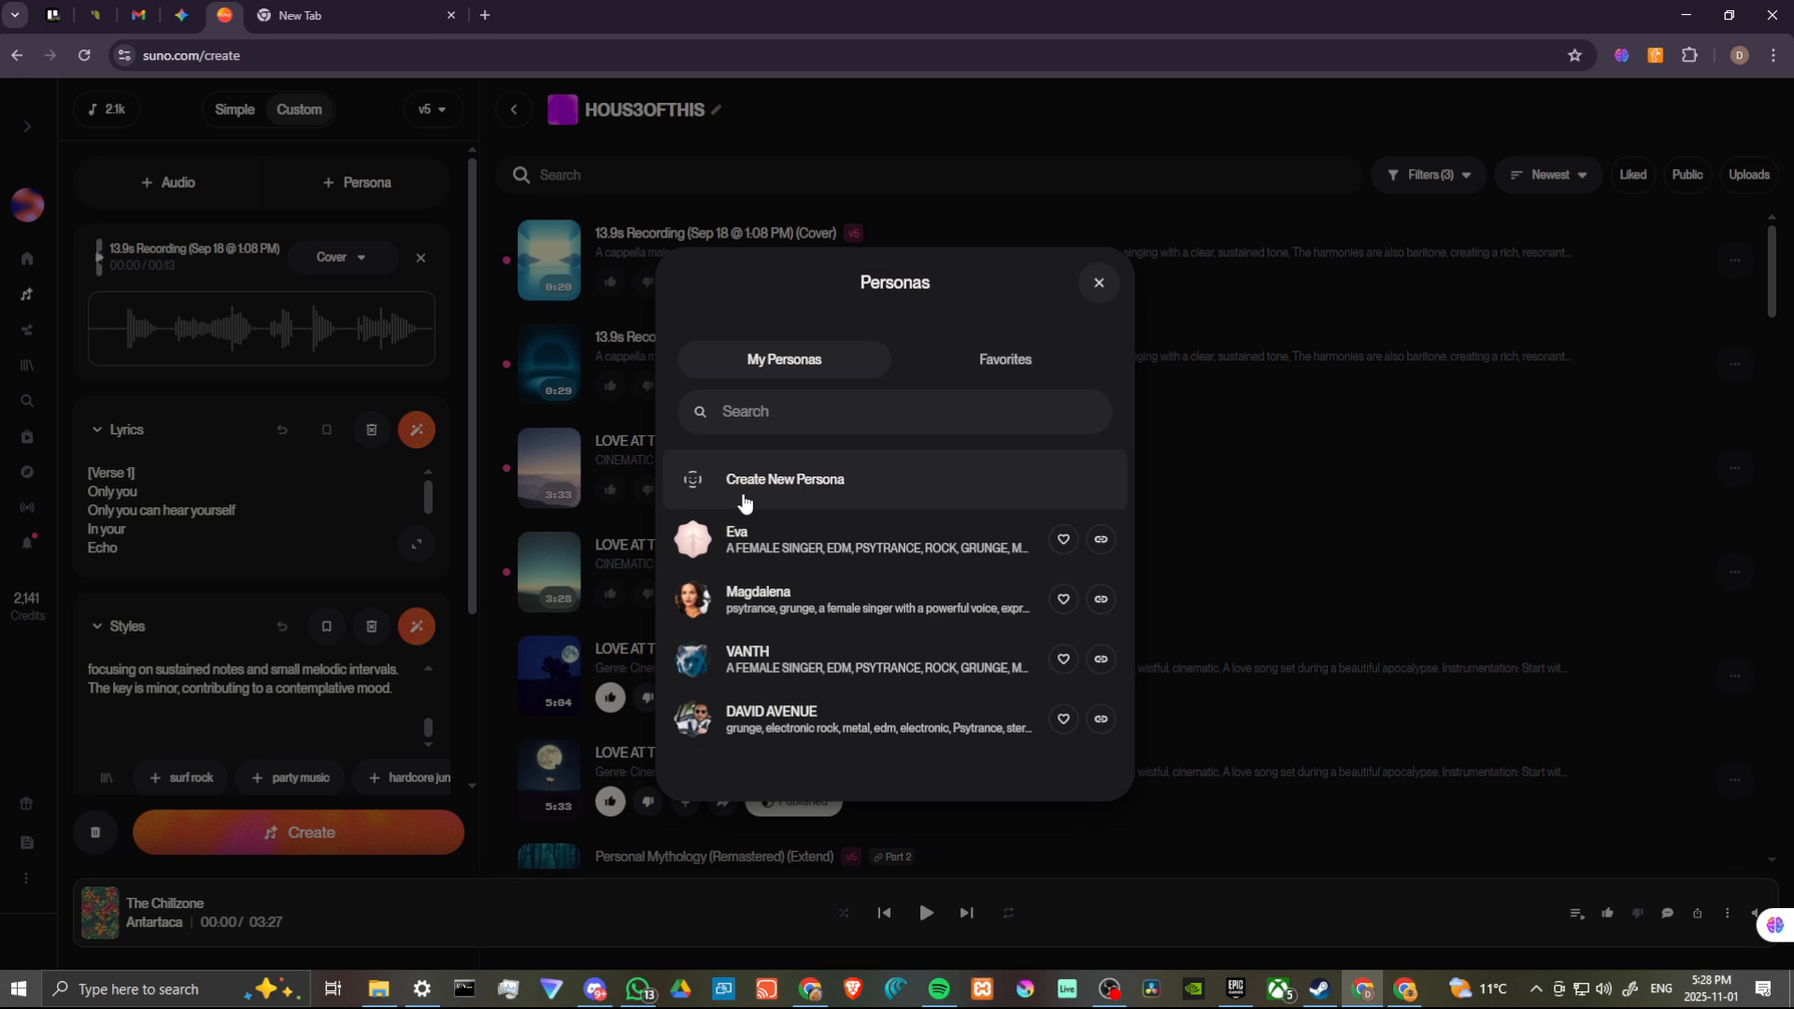
{"action": "left_click", "coordinate": [1098, 285]}
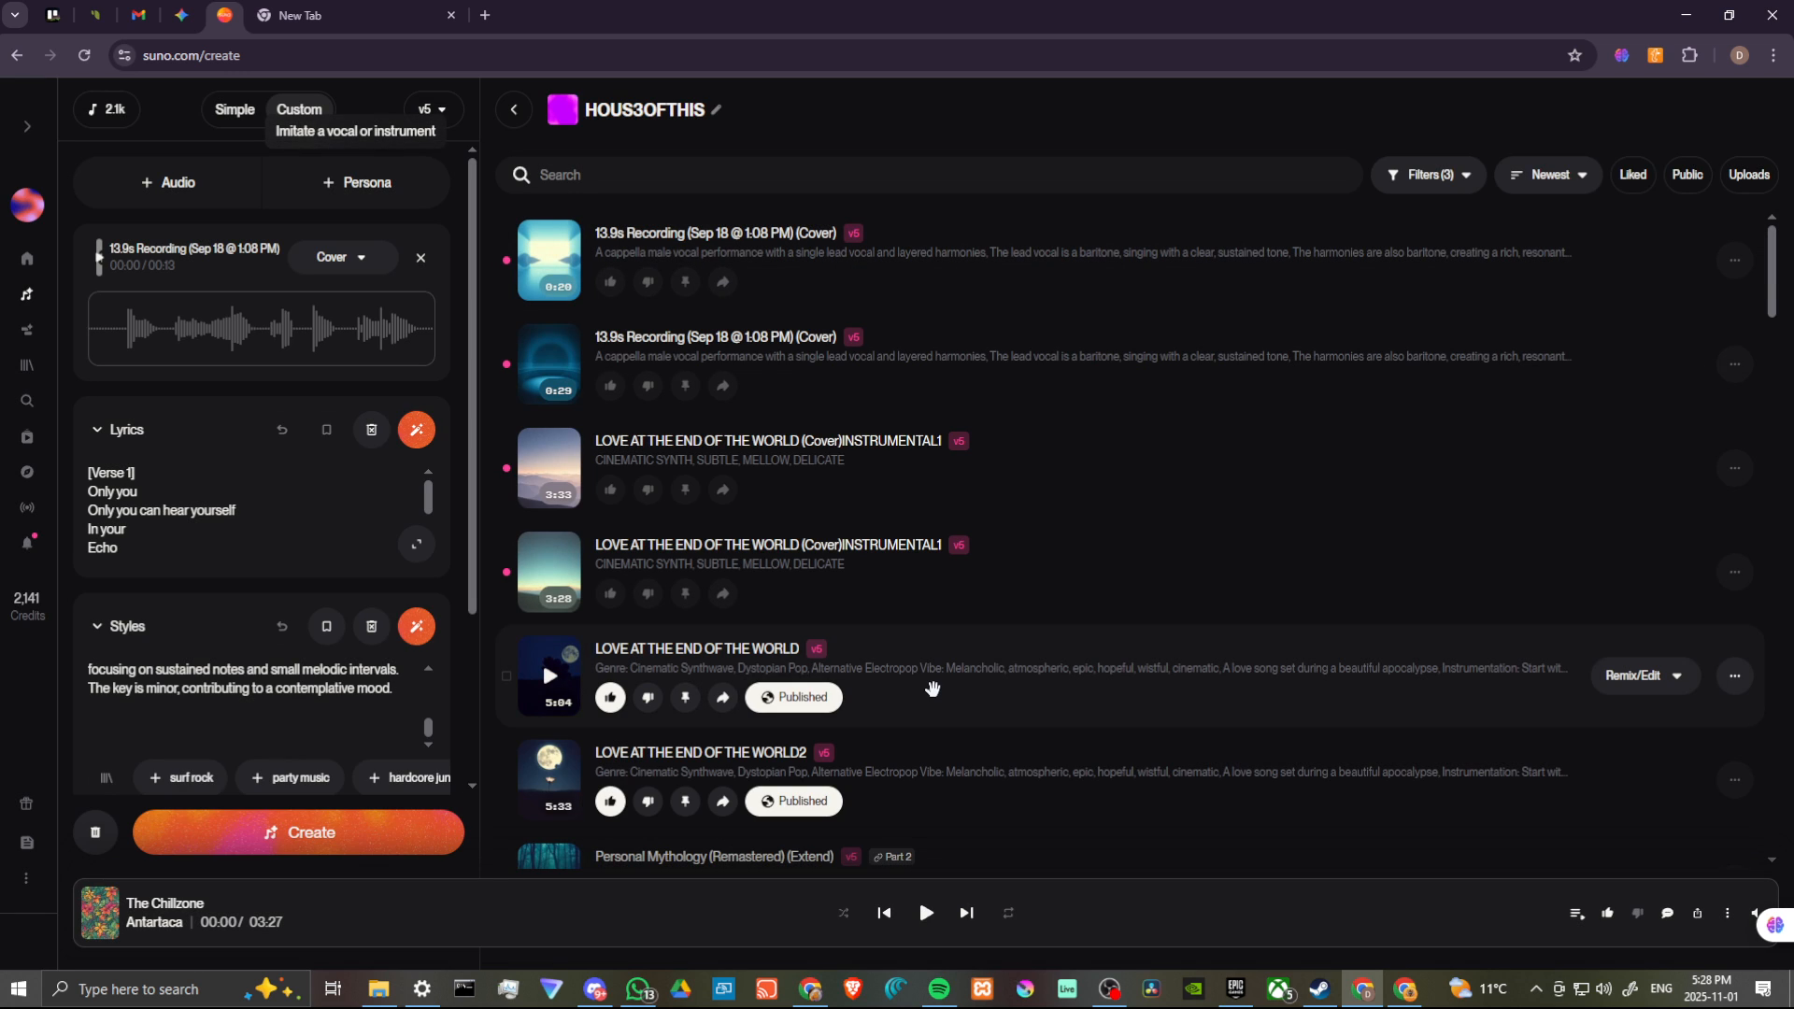
Switch to Discord, view the Suno Music Mastery Training offer in the services channel, close the image, and return to the browser.
{"action": "left_click", "coordinate": [603, 988]}
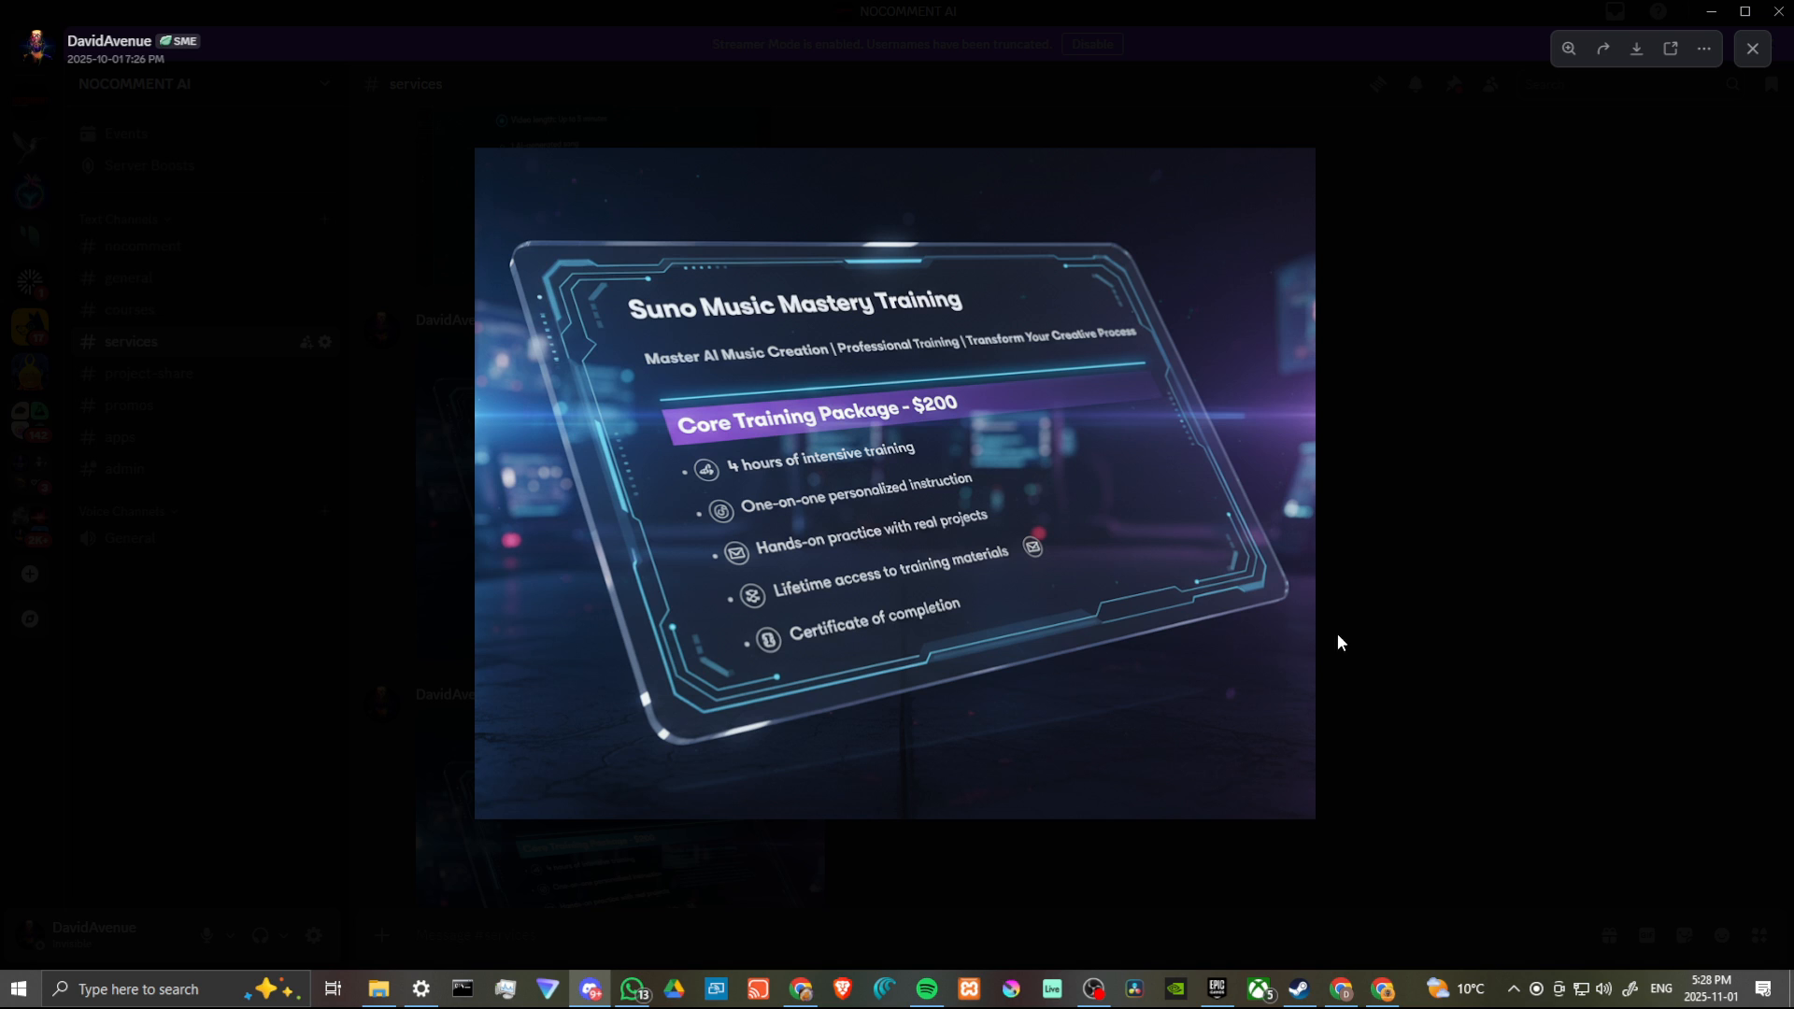
{"action": "left_click", "coordinate": [1383, 523]}
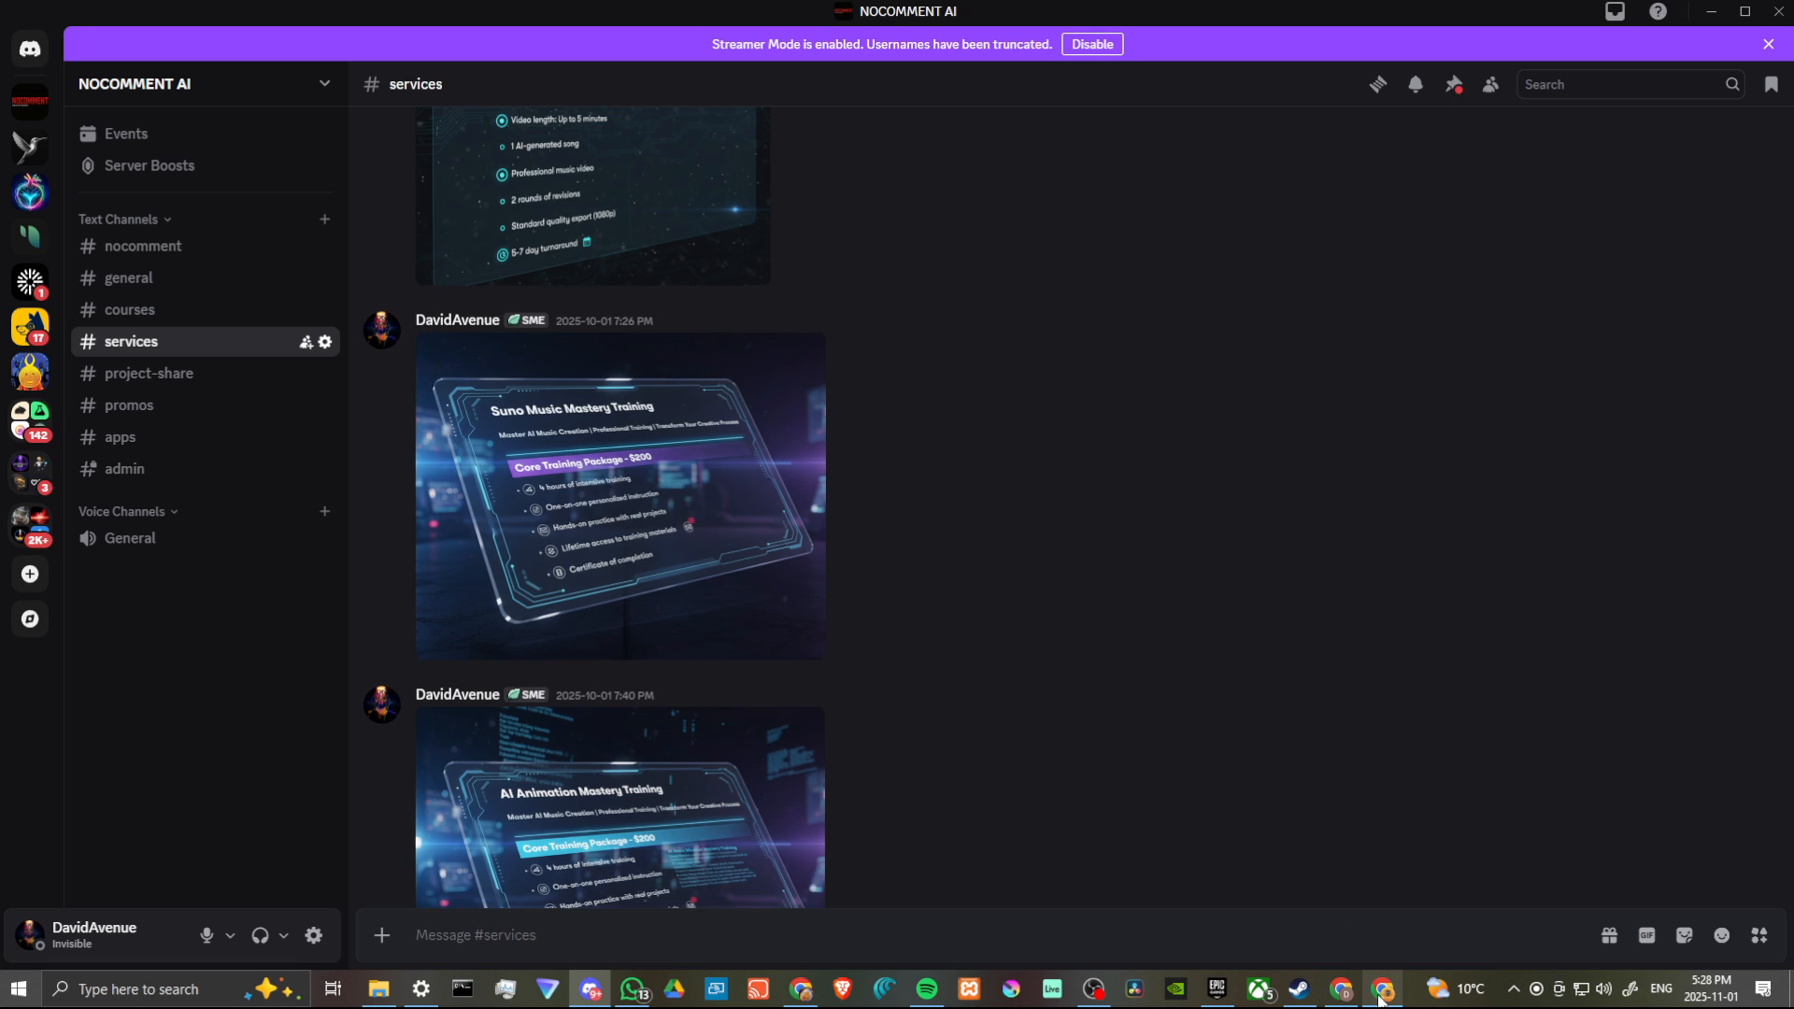
{"action": "left_click", "coordinate": [1381, 993]}
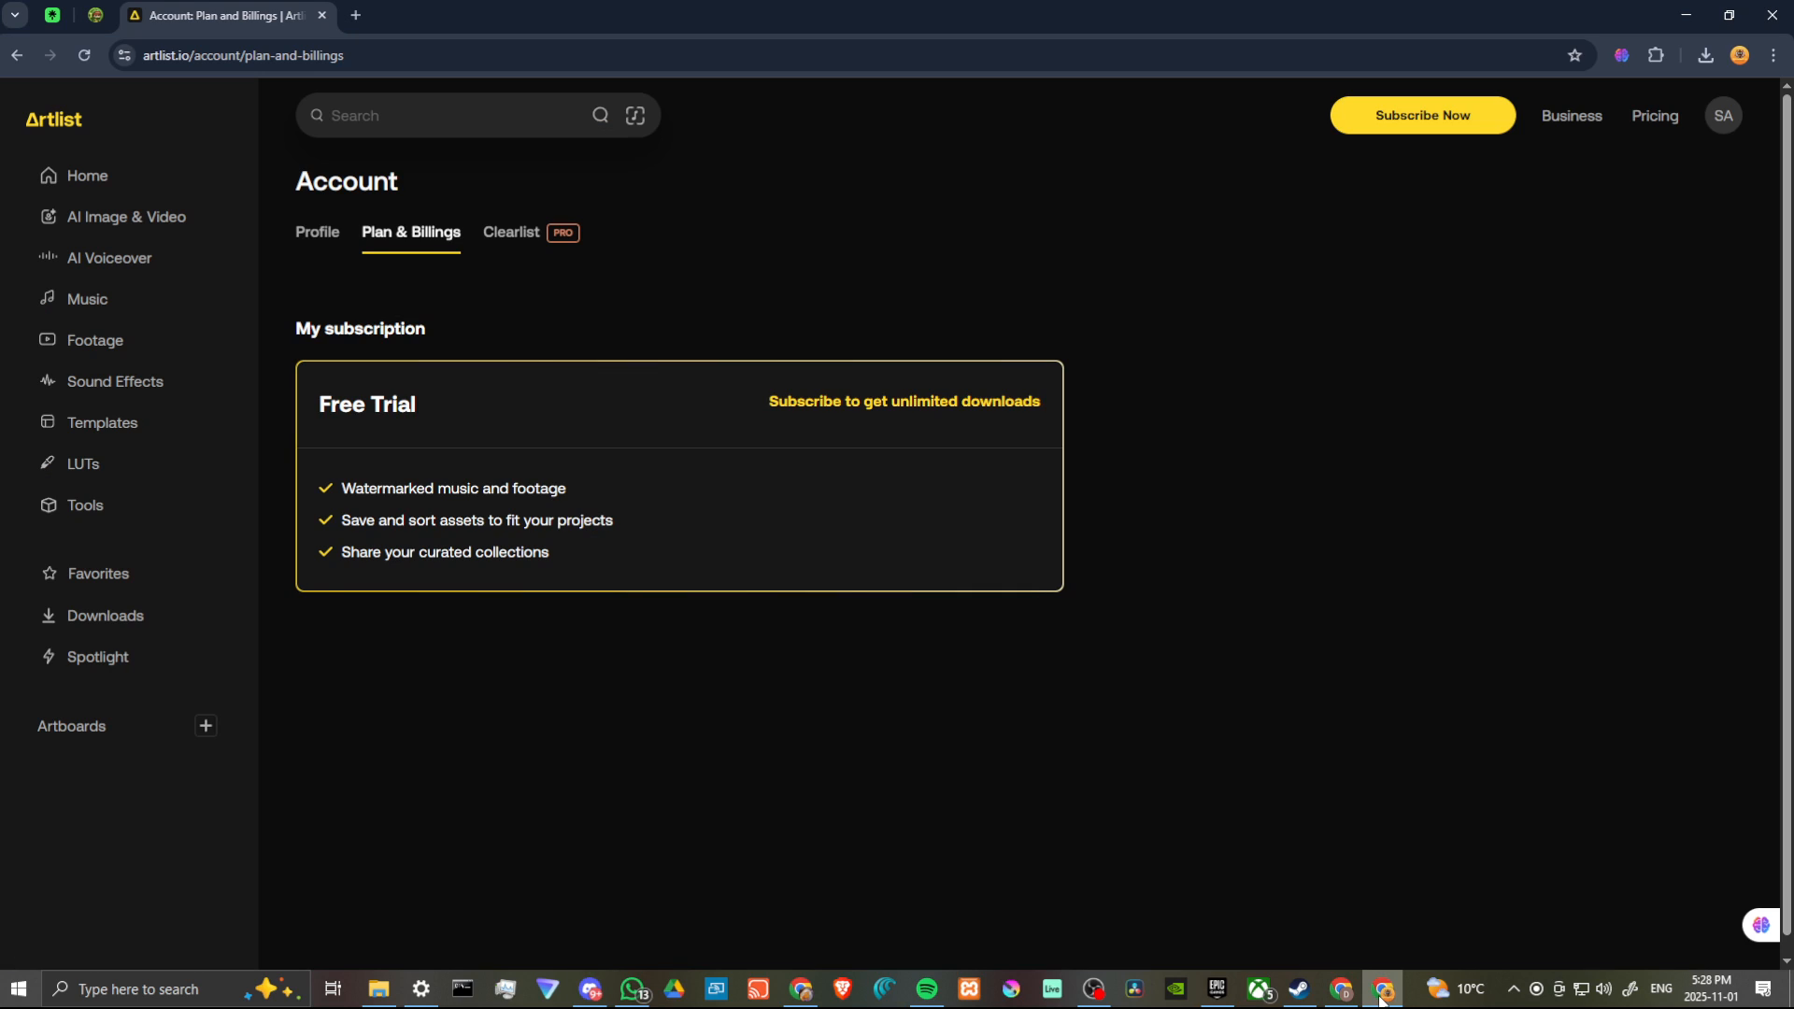